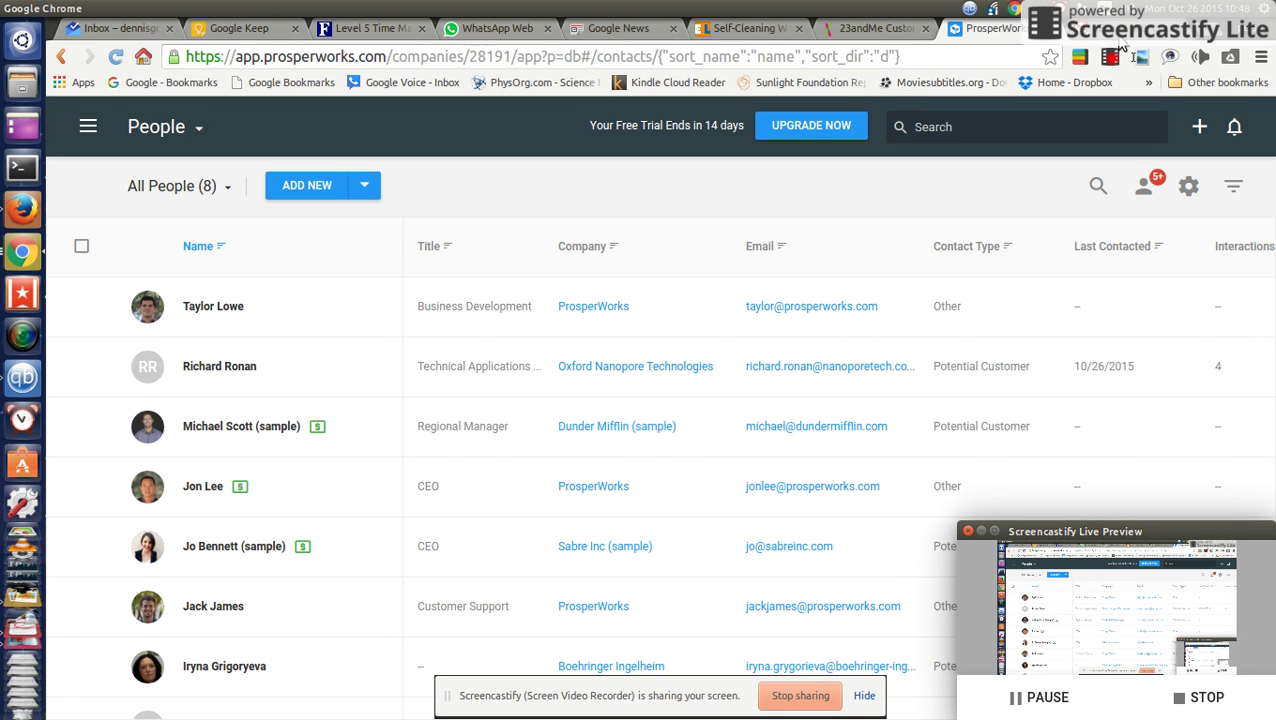
View the CRM reminder and relate options on the contact's Gmail email, then return to the People list
key("ctrl+1")
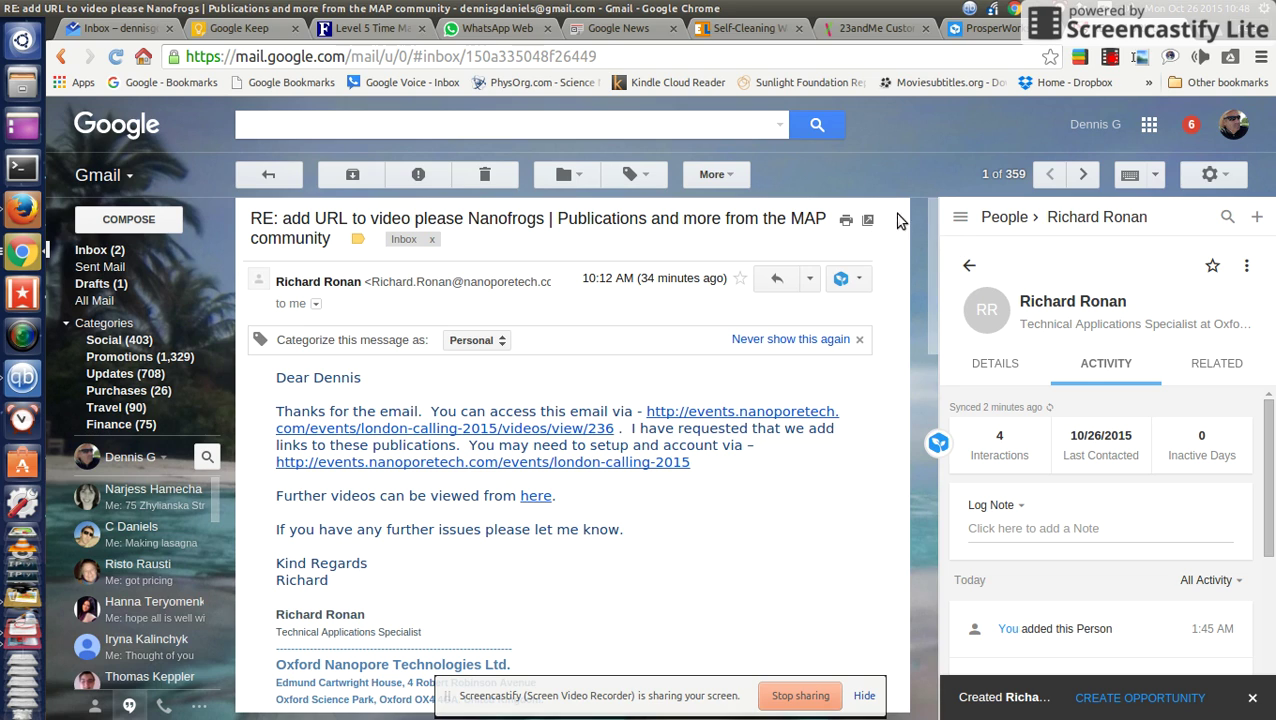
left_click(859, 282)
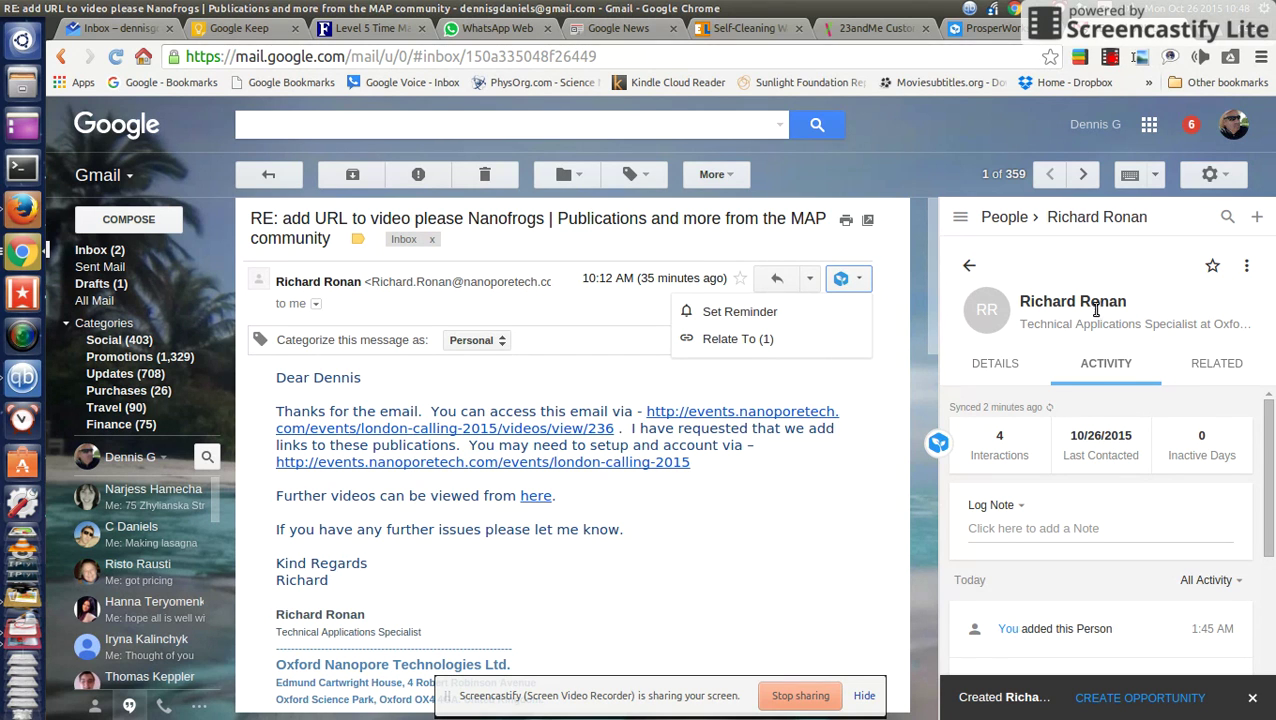
left_click(995, 29)
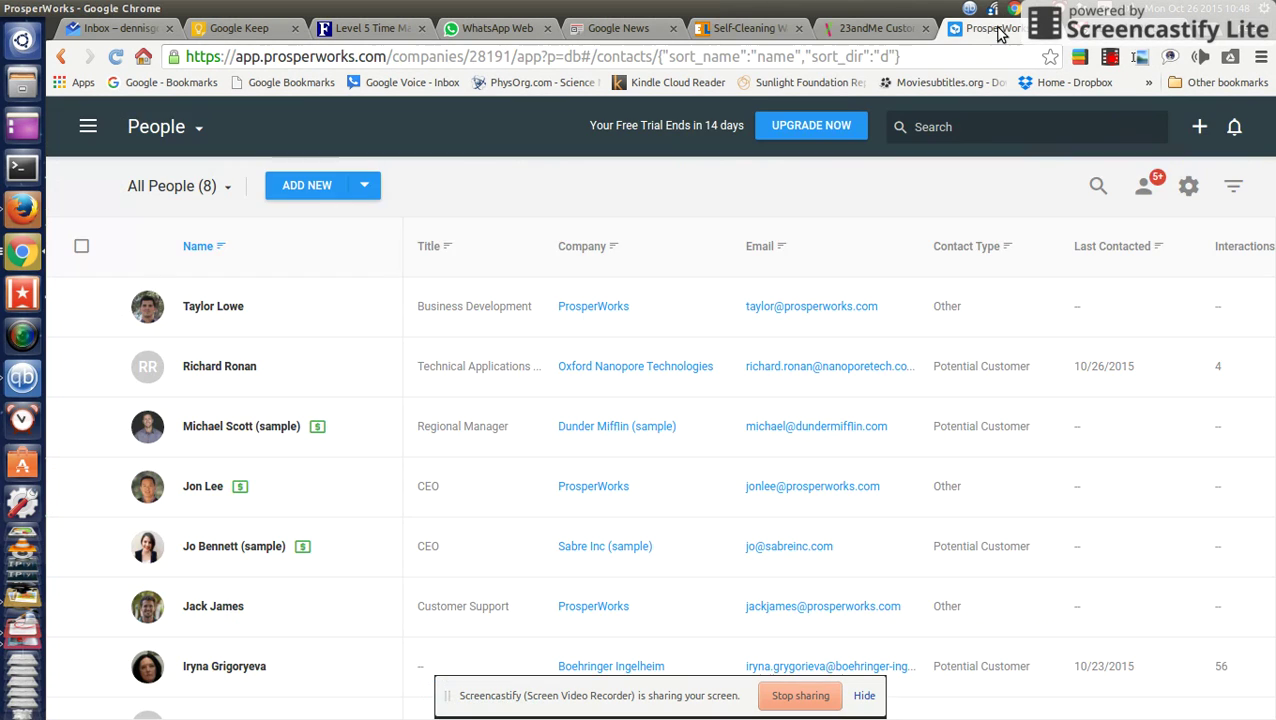
Sort People by Last Contacted, most recent first, then go back to the Gmail email
scroll(305, 365, "down", 1)
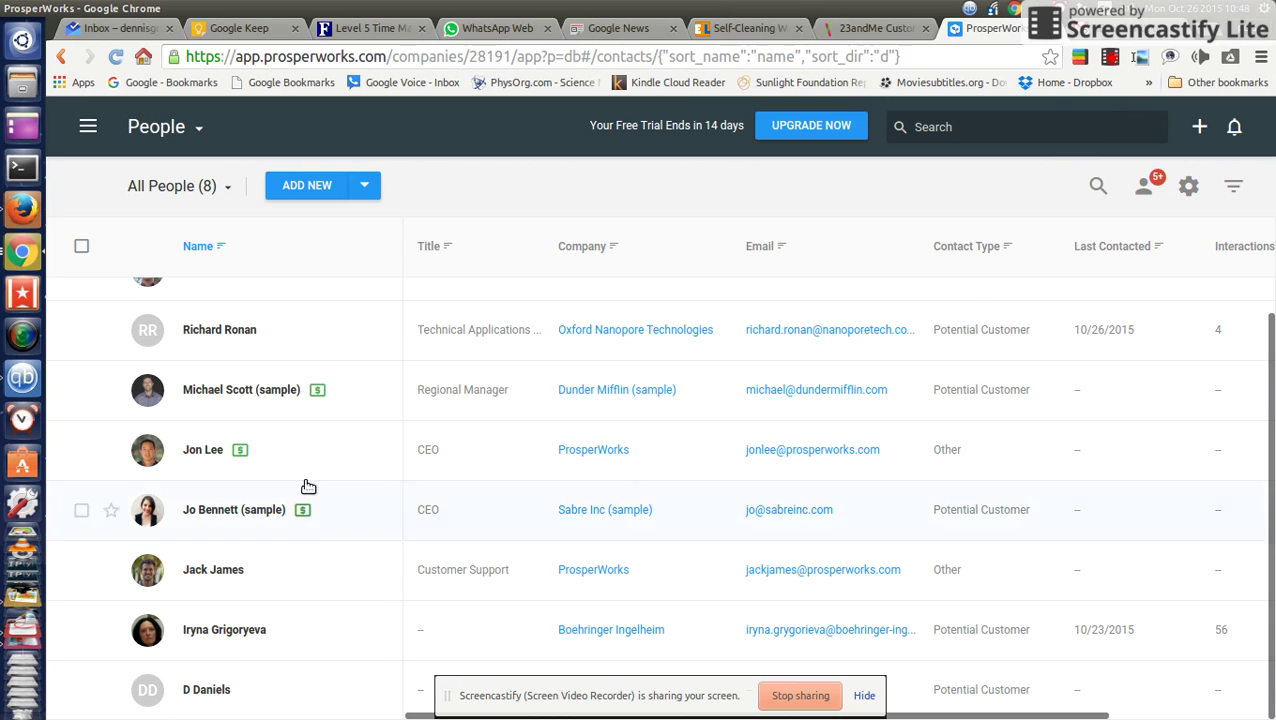
scroll(313, 494, "up", 1)
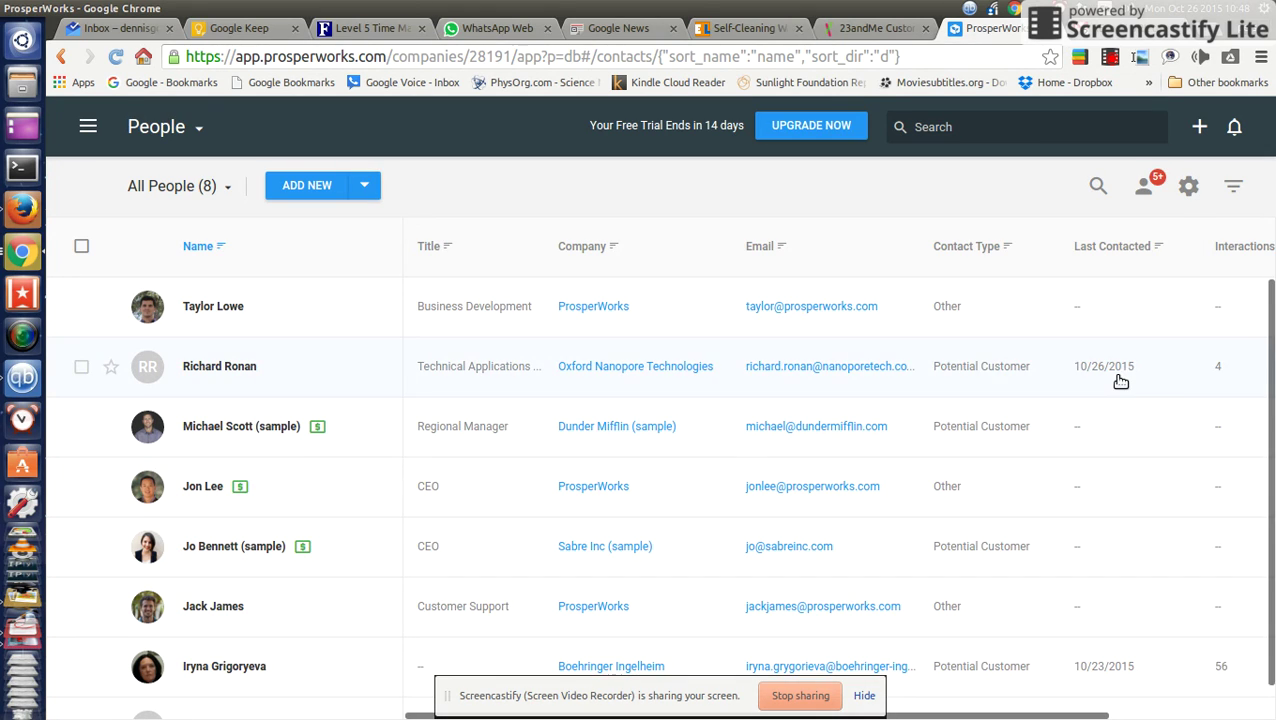
left_click(1158, 251)
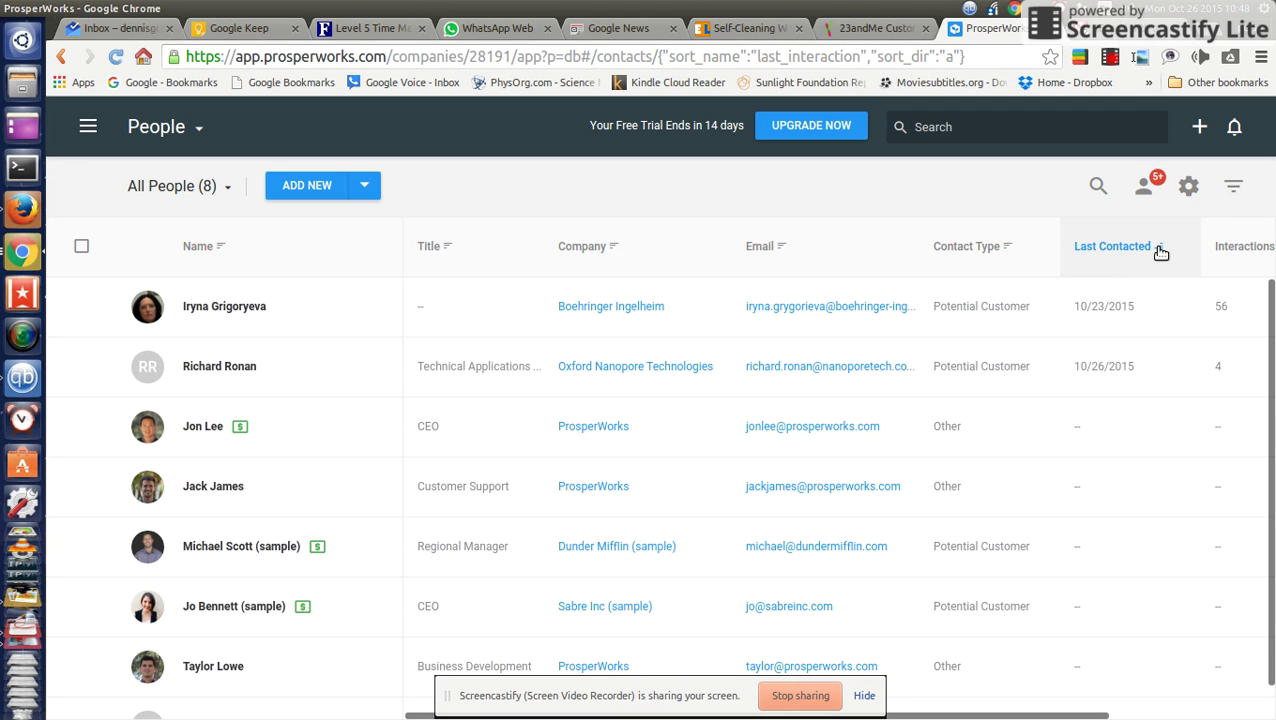
left_click(1160, 253)
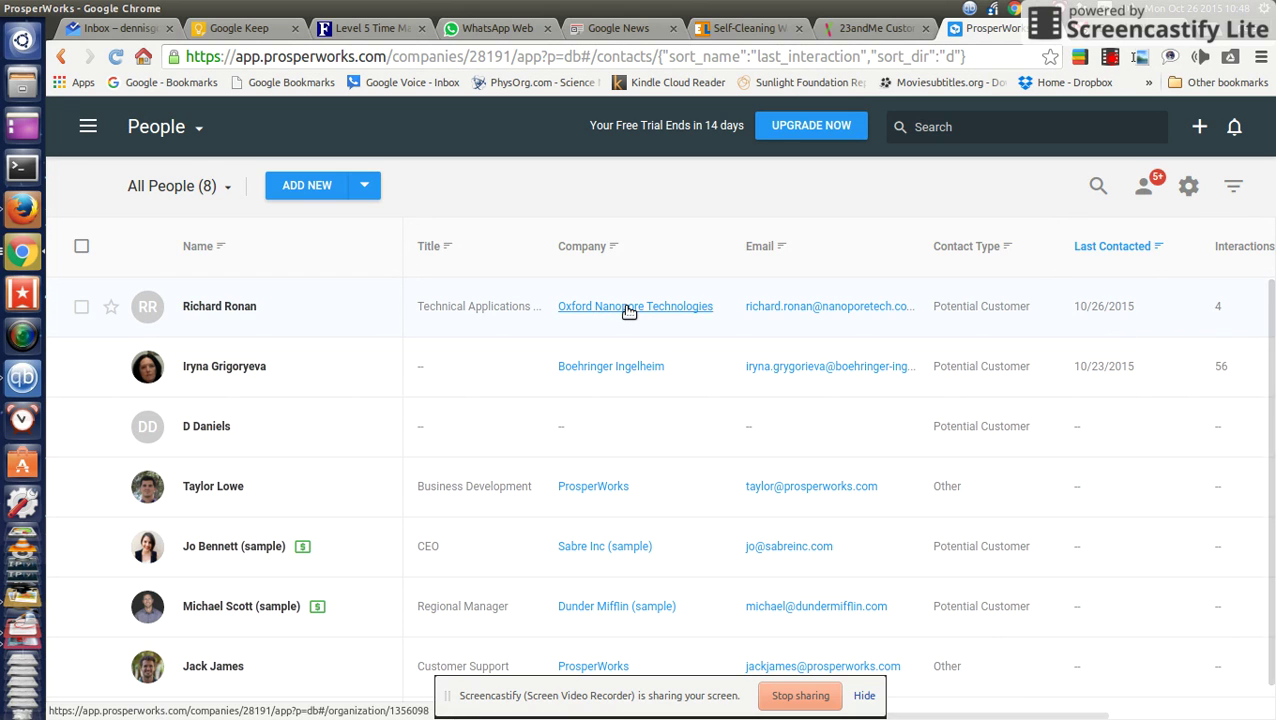
key("ctrl+1")
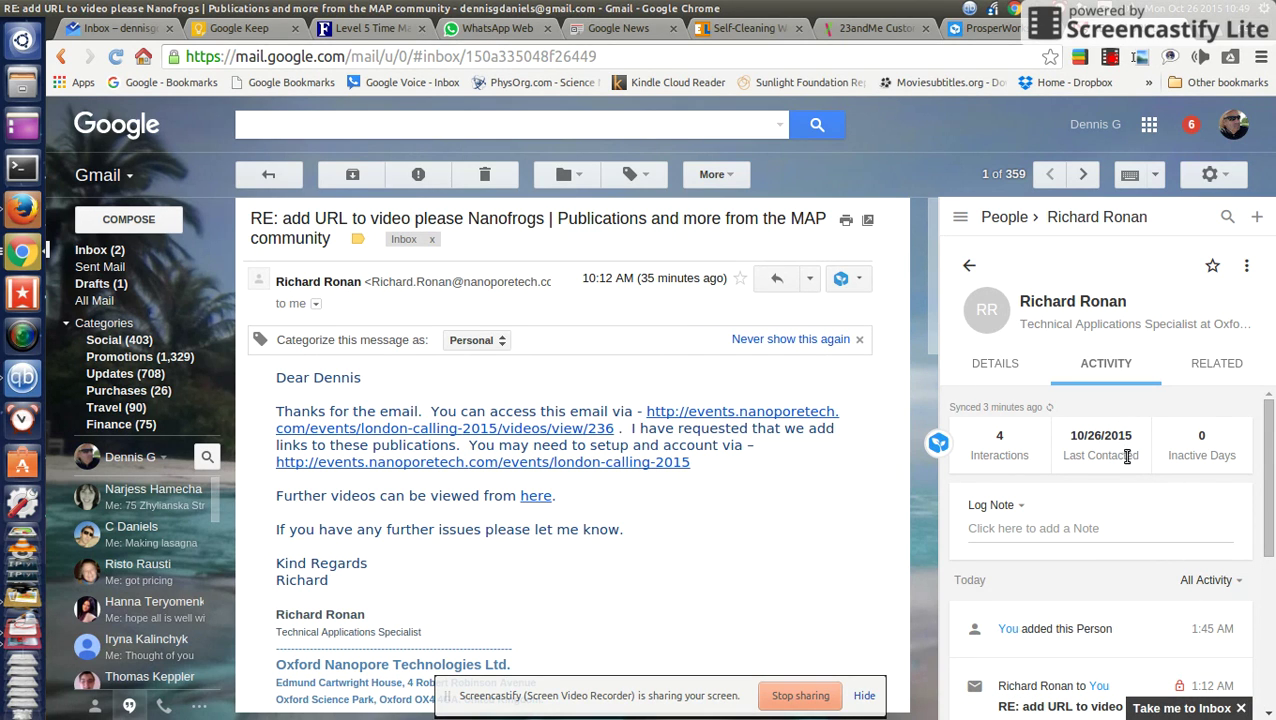
left_click(1005, 510)
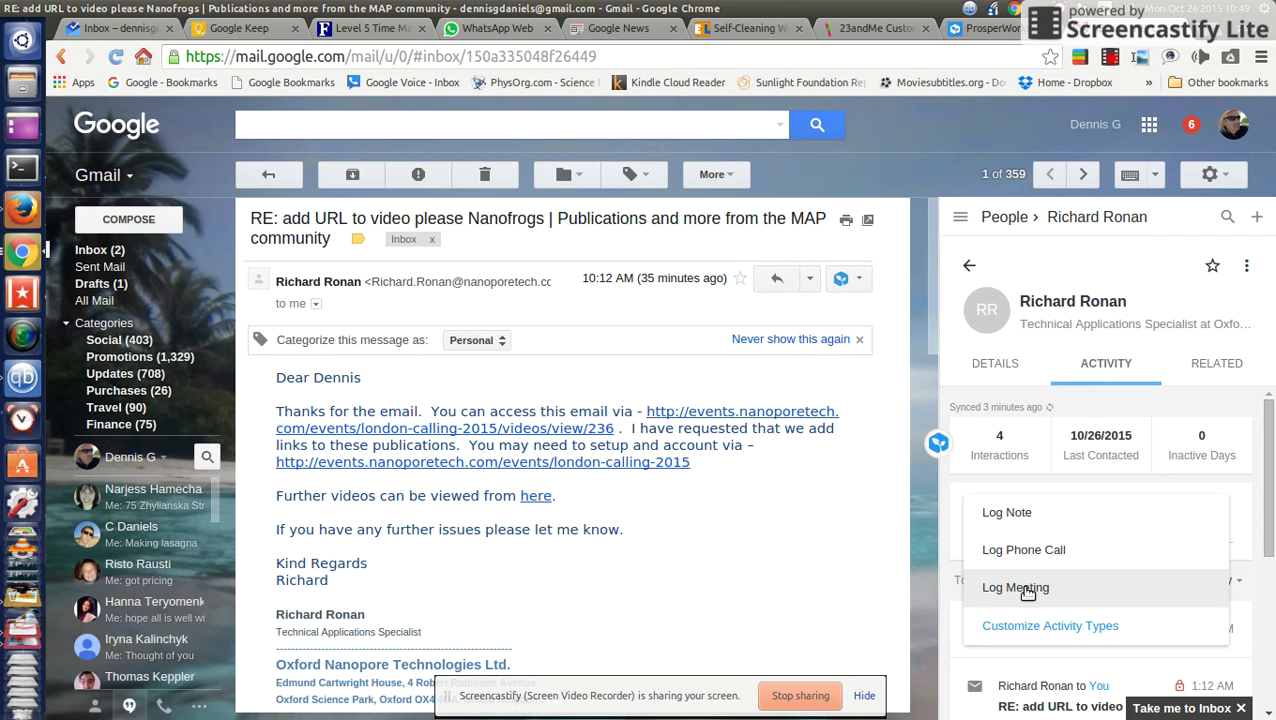
left_click(1040, 624)
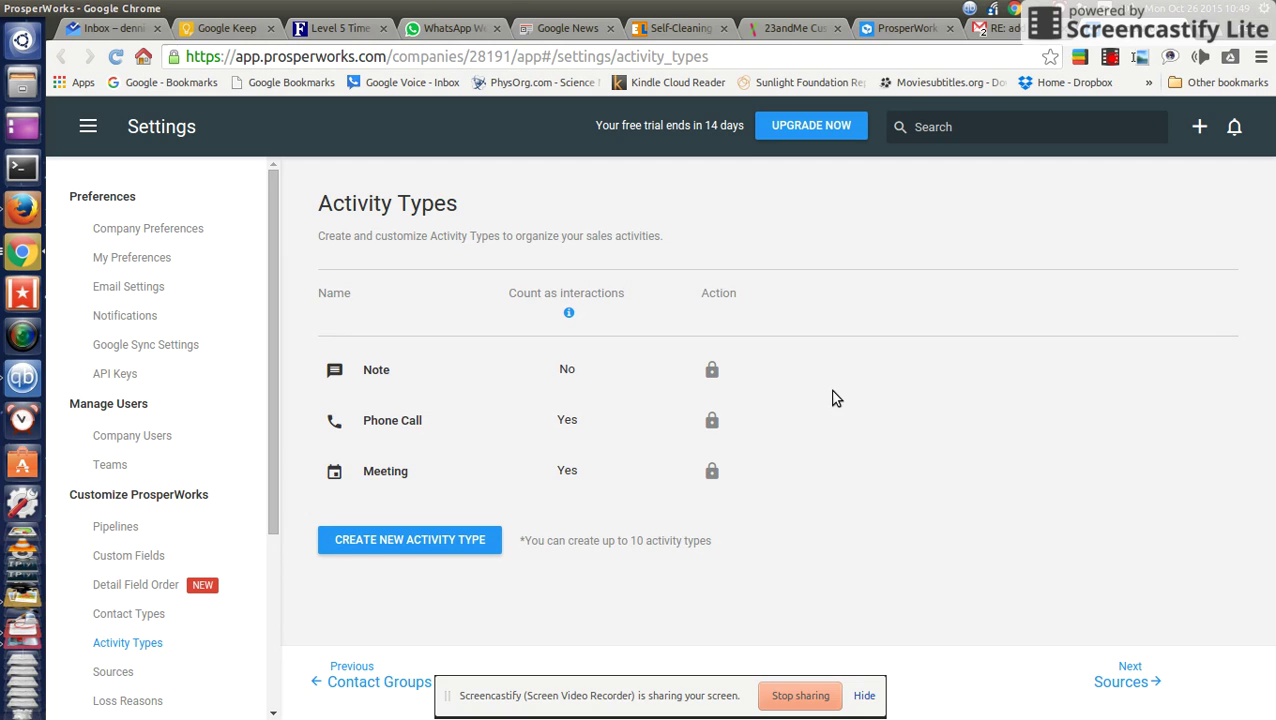
left_click(88, 128)
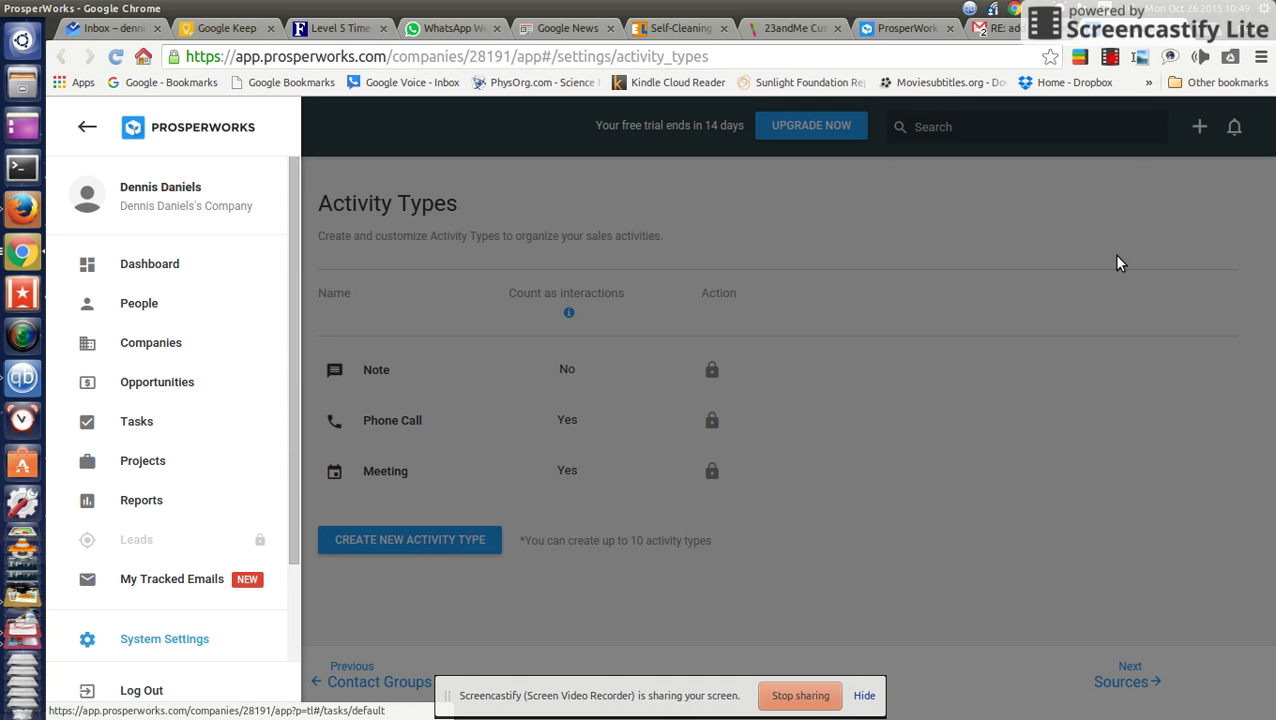
left_click(1018, 30)
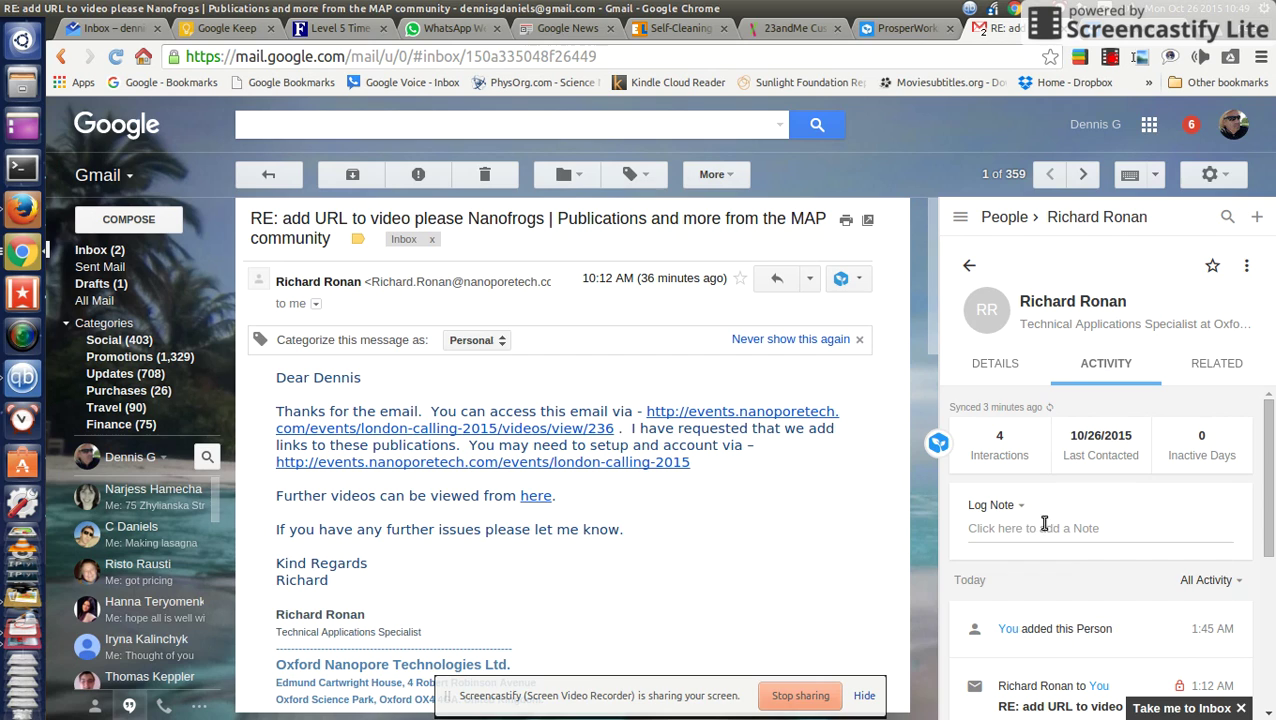
Draft a 'send report' Log Note, then switch to the contact's Details without saving it
left_click(998, 505)
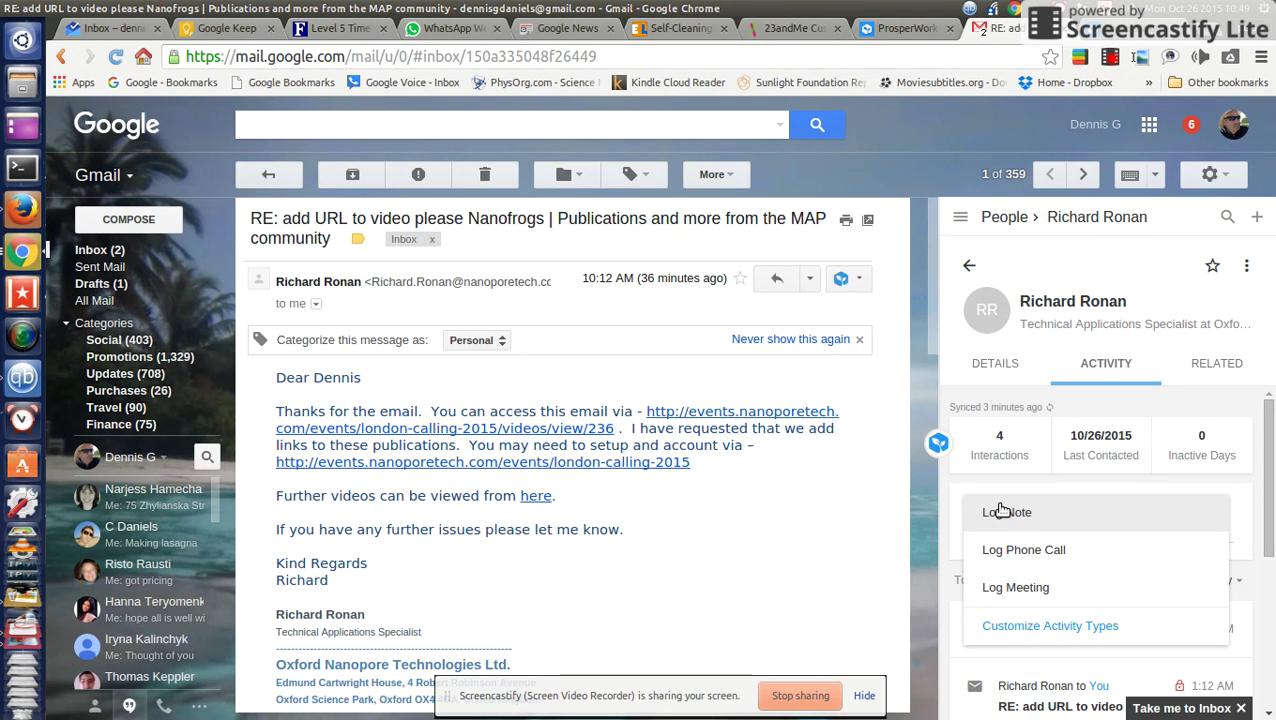
left_click(1063, 515)
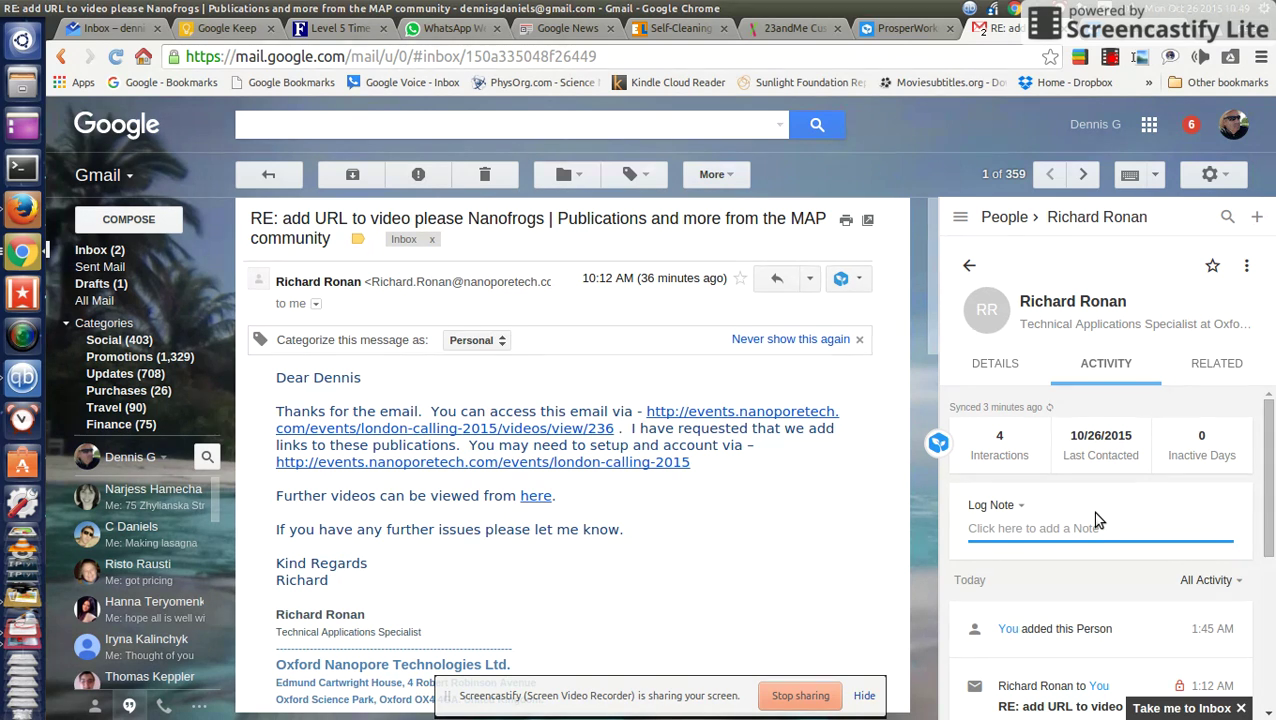
type("send")
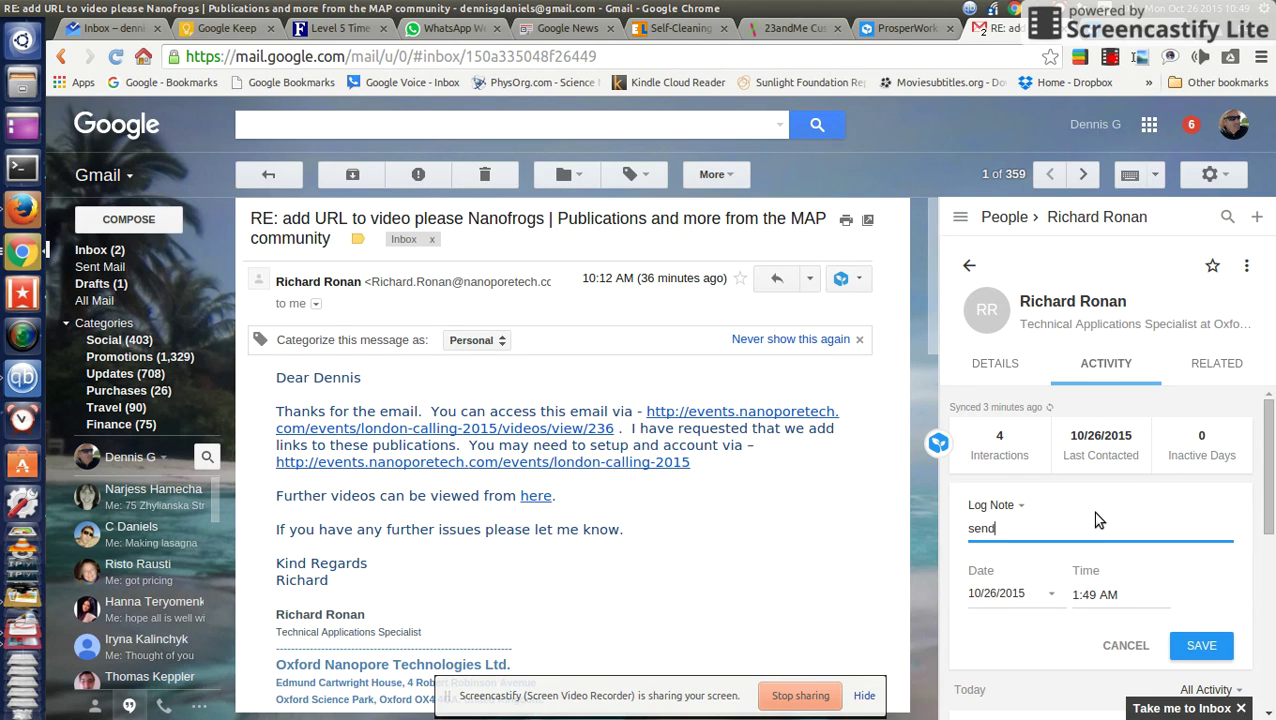
type(" report")
left_click(998, 369)
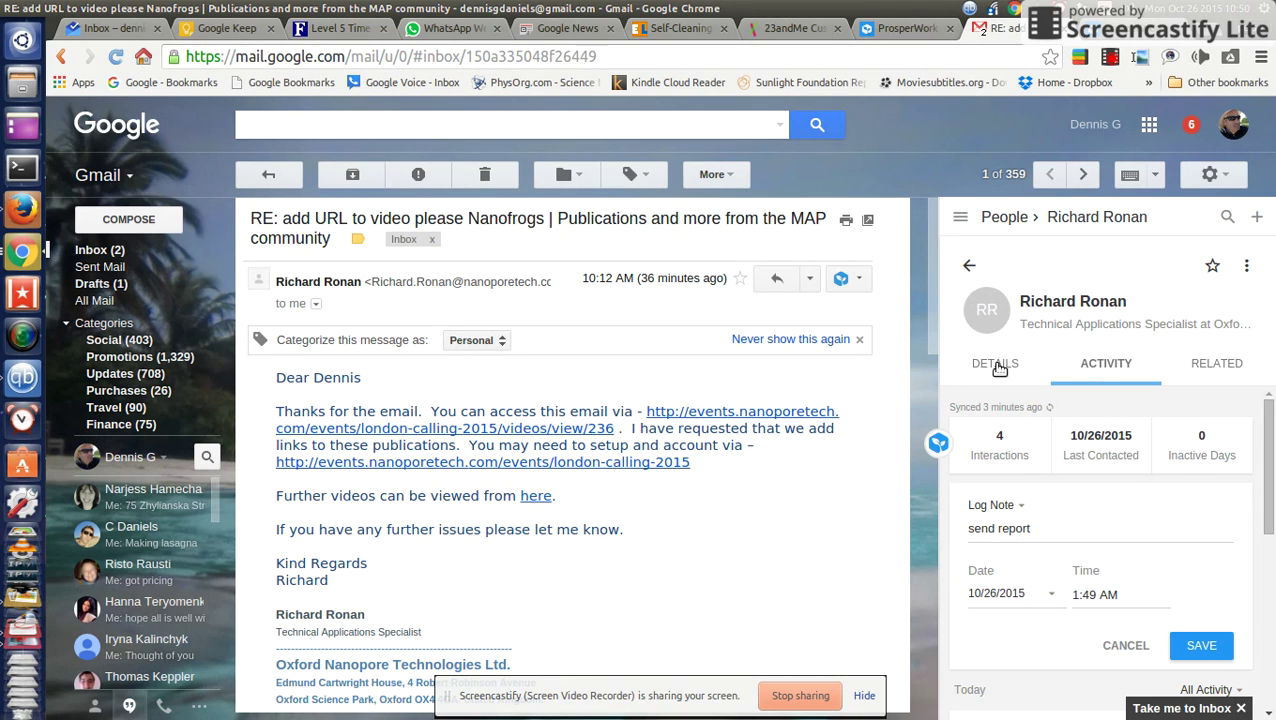
Return to the contact's Activity summary, scroll through it, and briefly check Details
left_click(1104, 373)
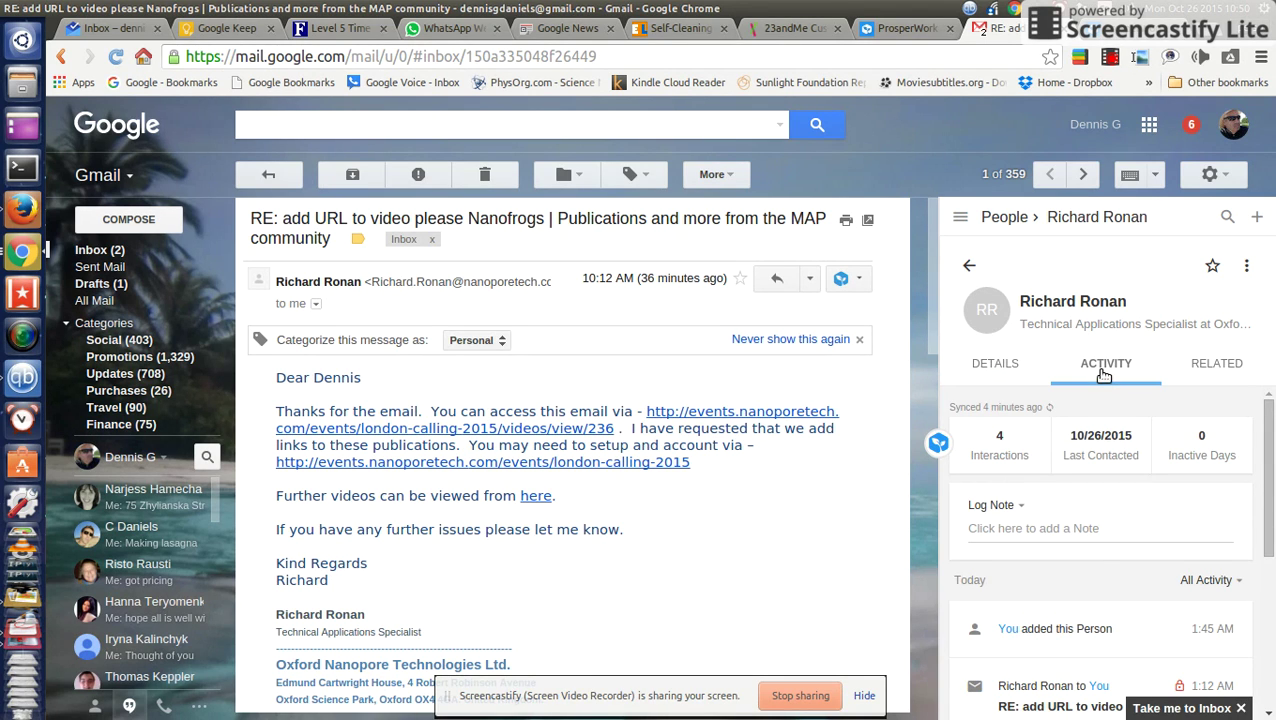
scroll(1094, 598, "down", 1)
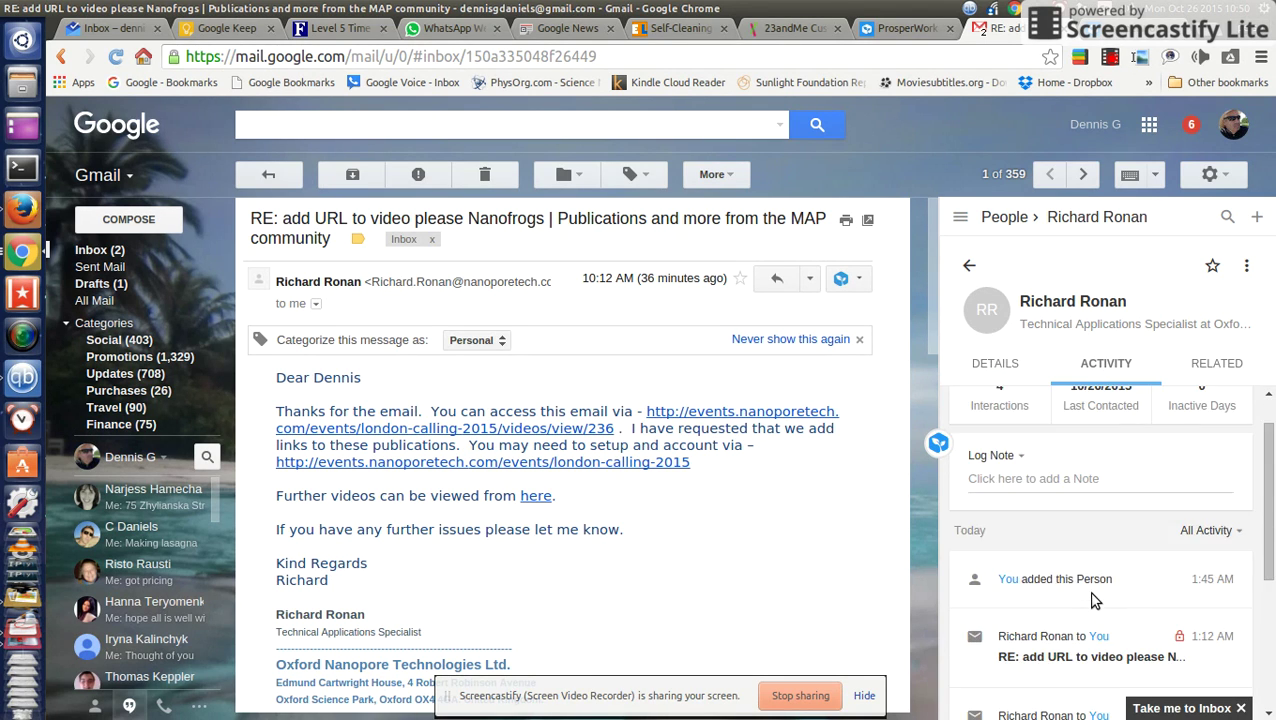
scroll(1092, 598, "down", 2)
scroll(1084, 580, "up", 3)
left_click(987, 368)
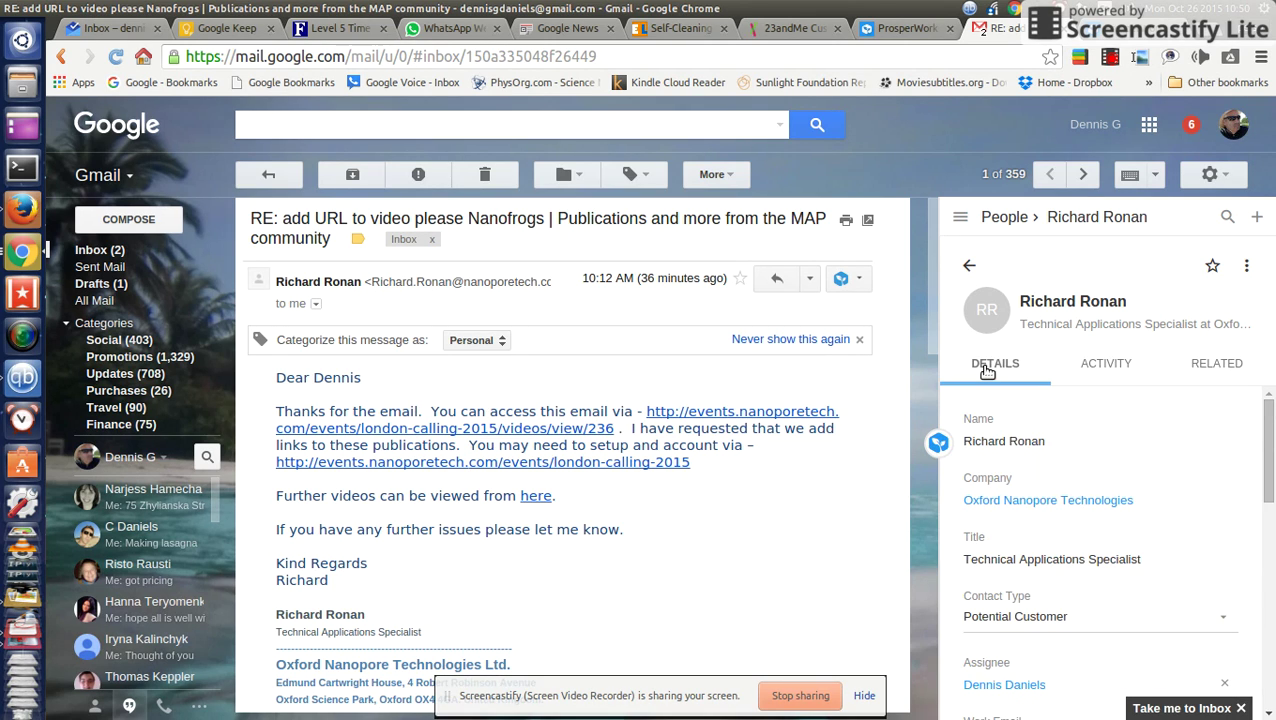
left_click(1091, 366)
Retype the 'send report' note draft, then flip to Details and back to Activity, discarding it
left_click(1039, 529)
type("send r")
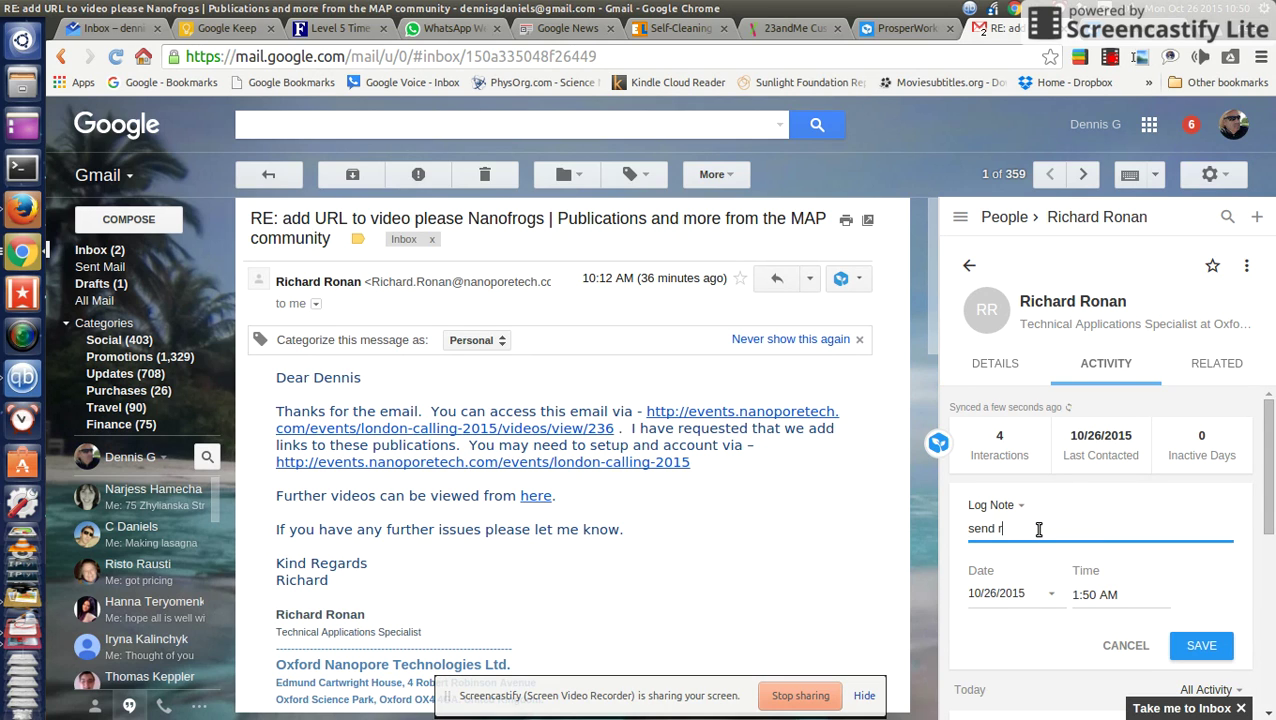
type("epor")
key("BackSpace")
type("rt")
left_click(1003, 369)
left_click(1097, 371)
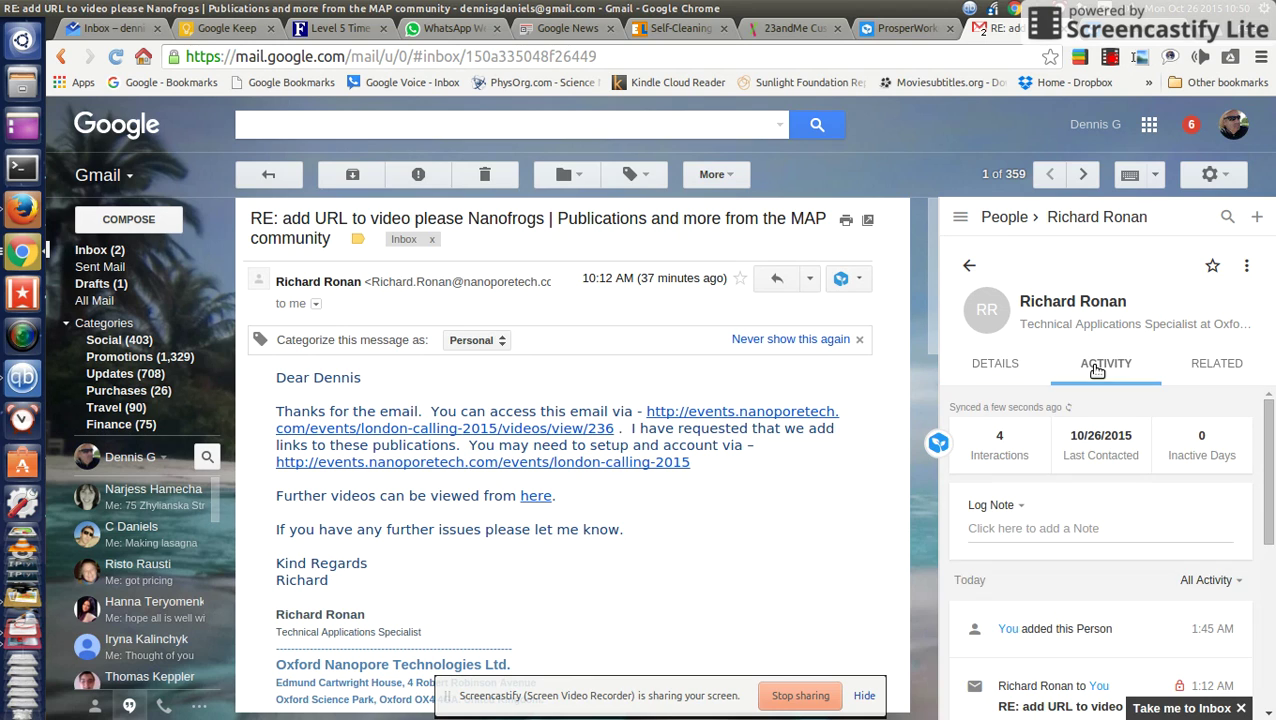
Save the note 'if adding a note make you save it!' to the contact's activity
left_click(1060, 530)
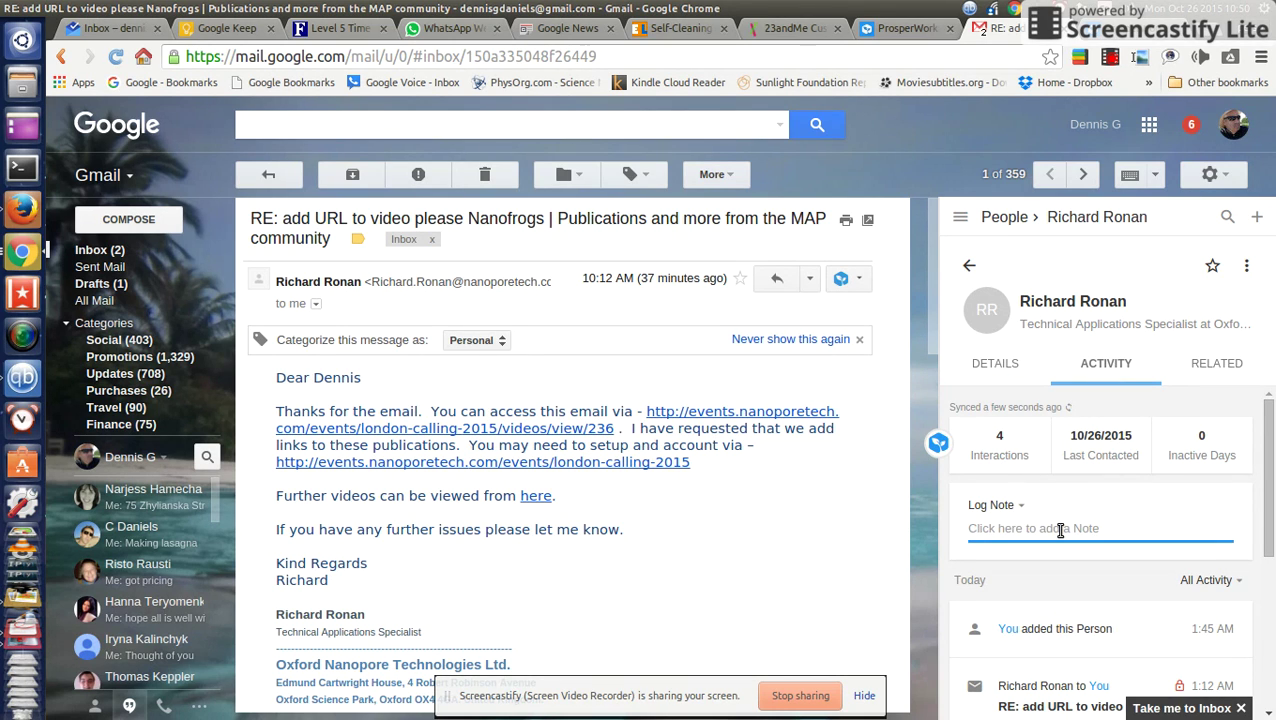
type("if adding a not")
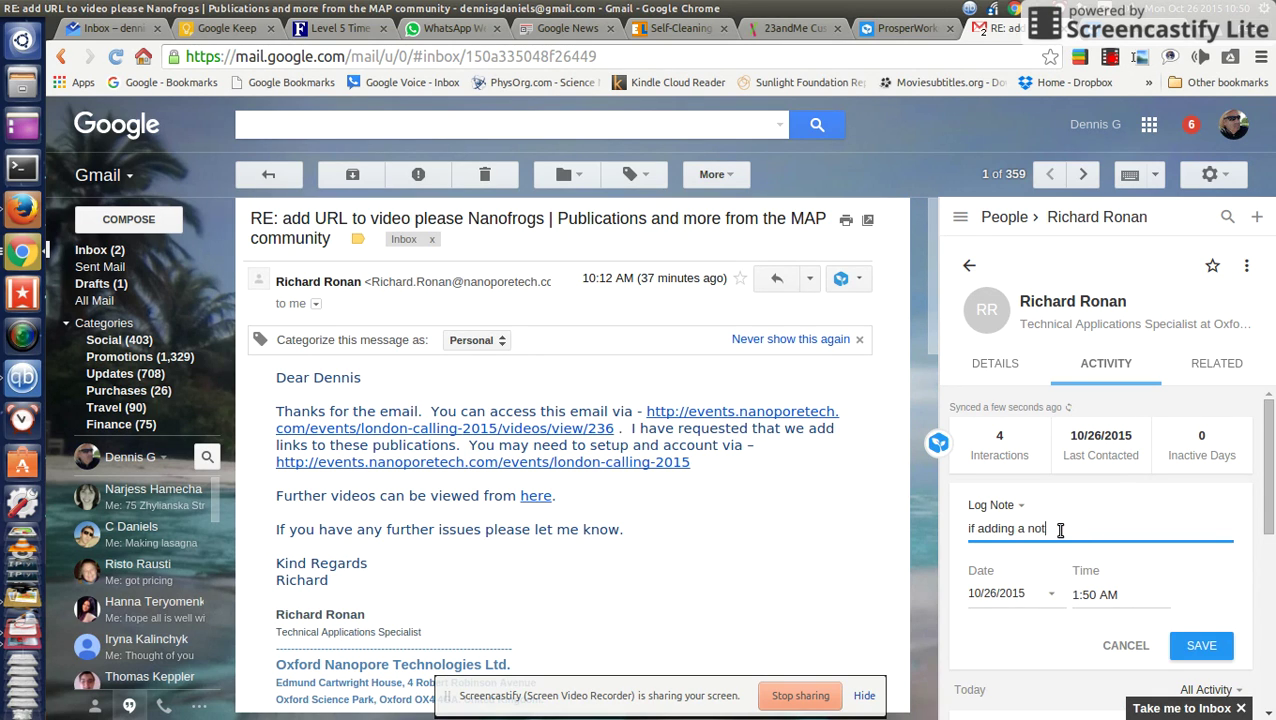
type("e make you save it!")
left_click(1201, 645)
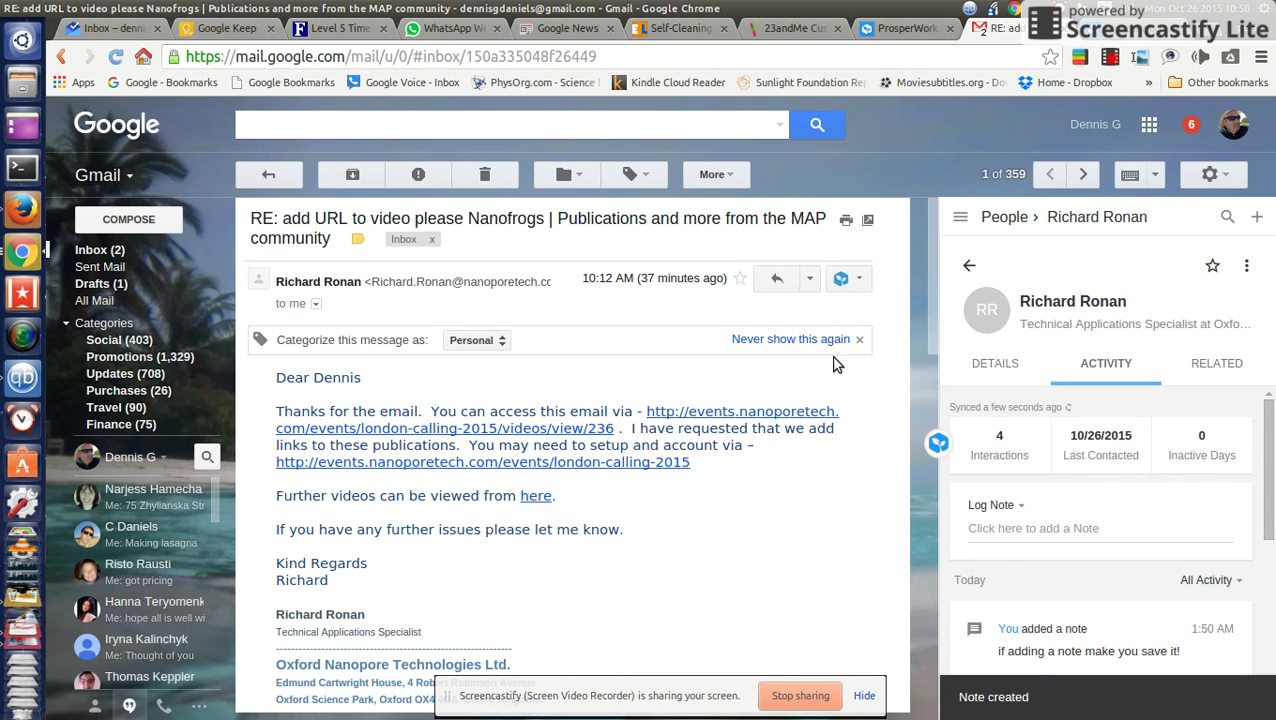
Review the email's Related Items through the ProsperWorks Relate To option, then move to the ProsperWorks tab
left_click(843, 282)
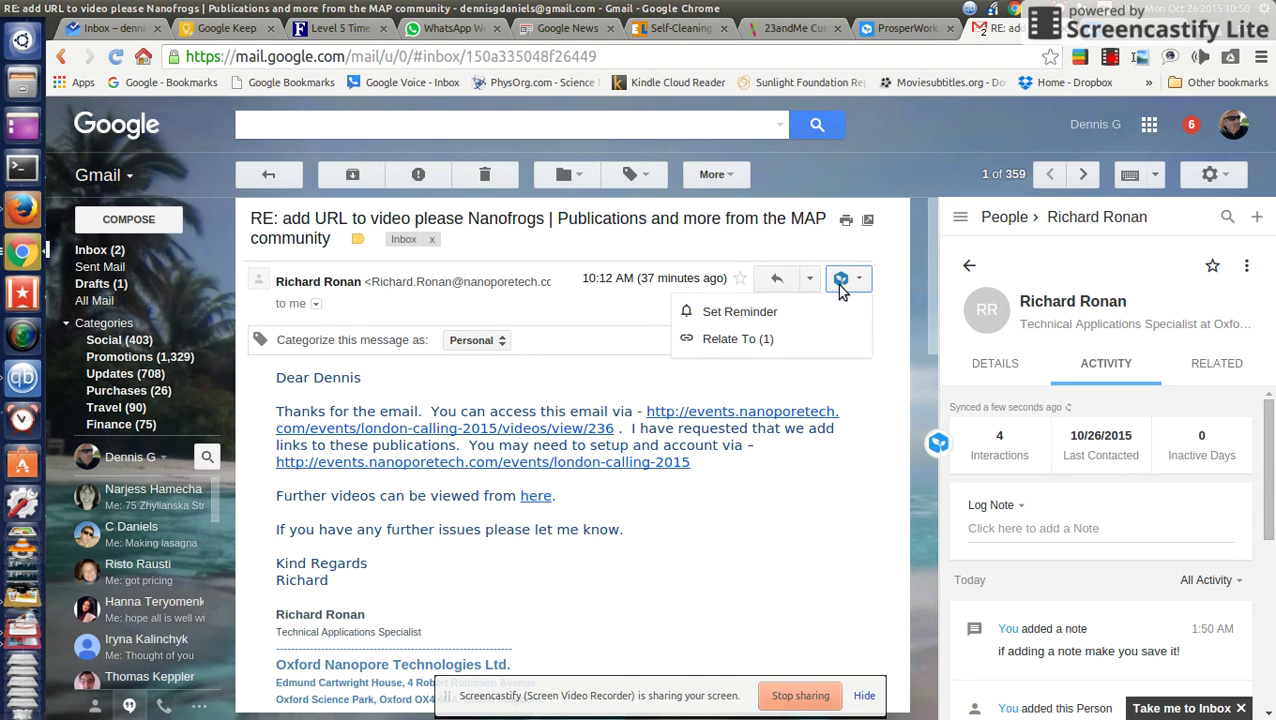
left_click(746, 339)
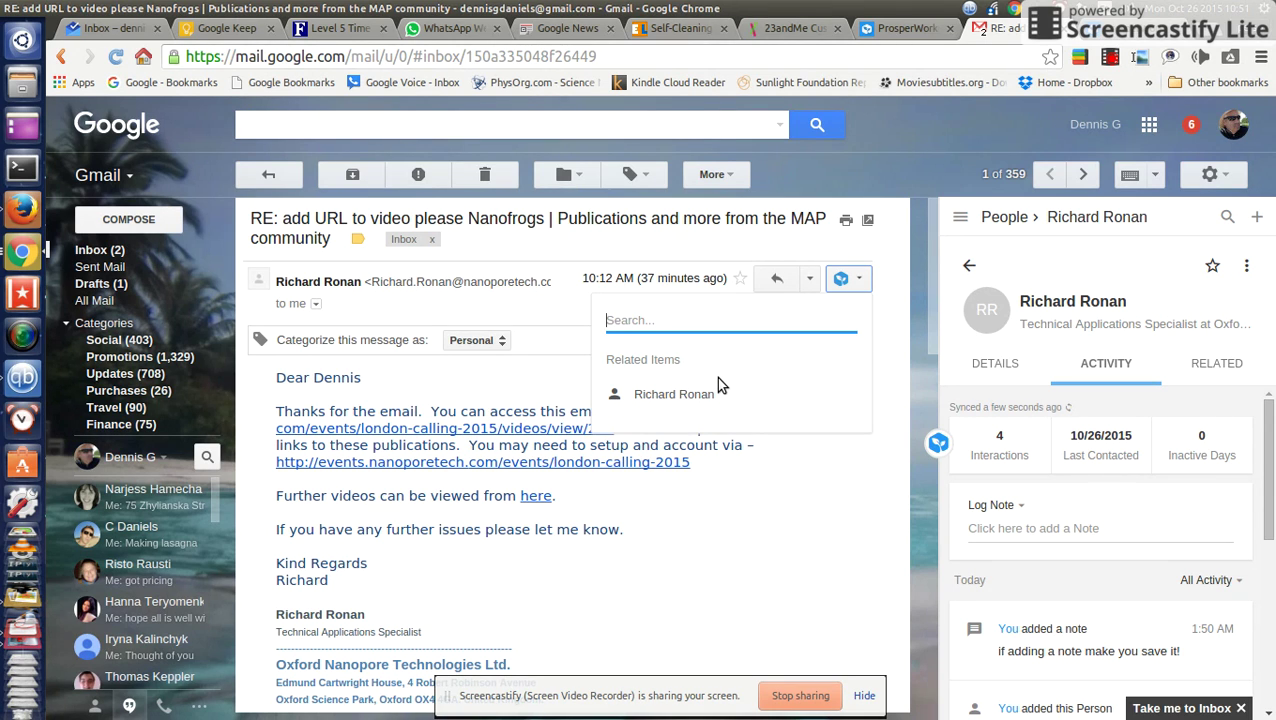
key("ctrl+shift+Tab")
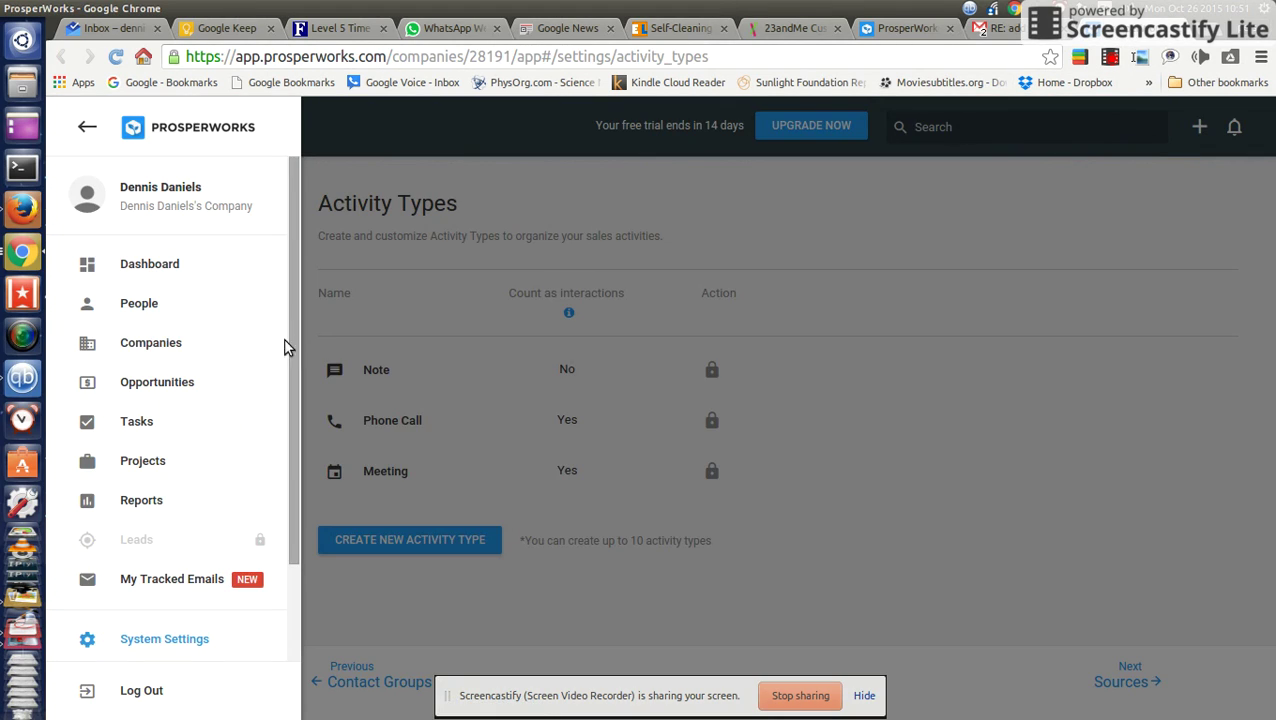
Go to the Projects list, glance at Gmail, and come back to ProsperWorks
left_click(167, 465)
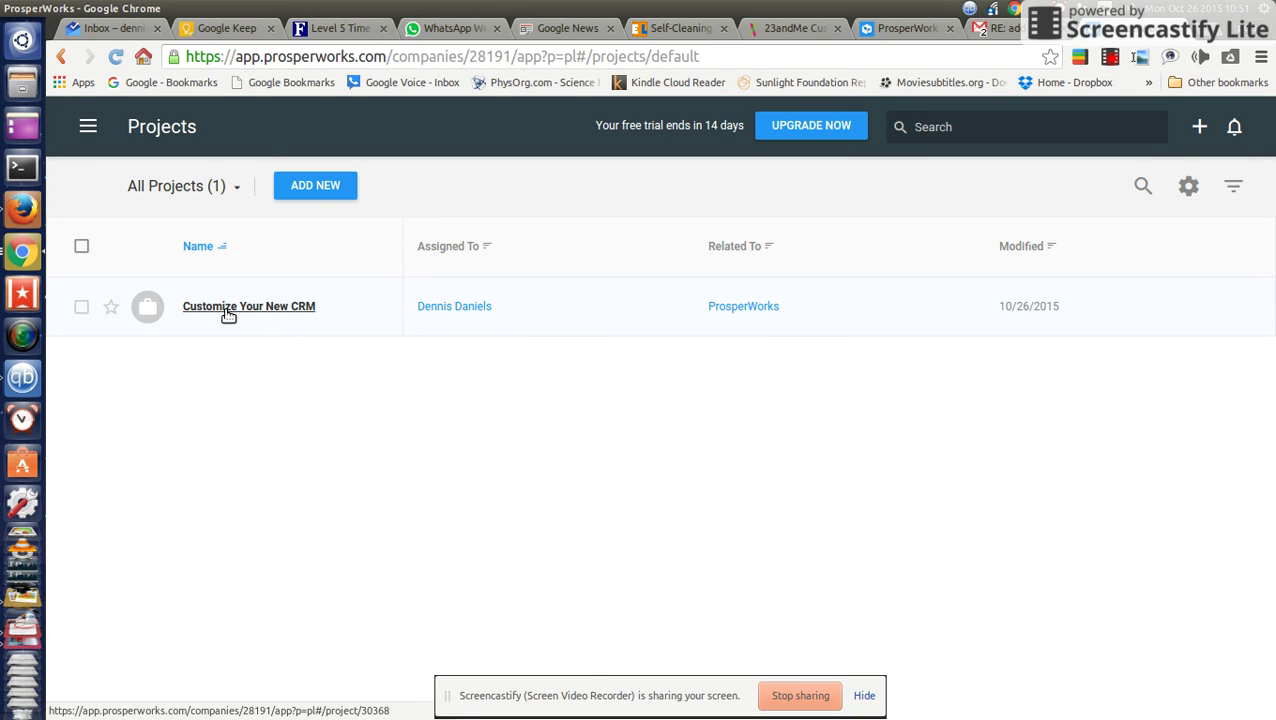
left_click(995, 28)
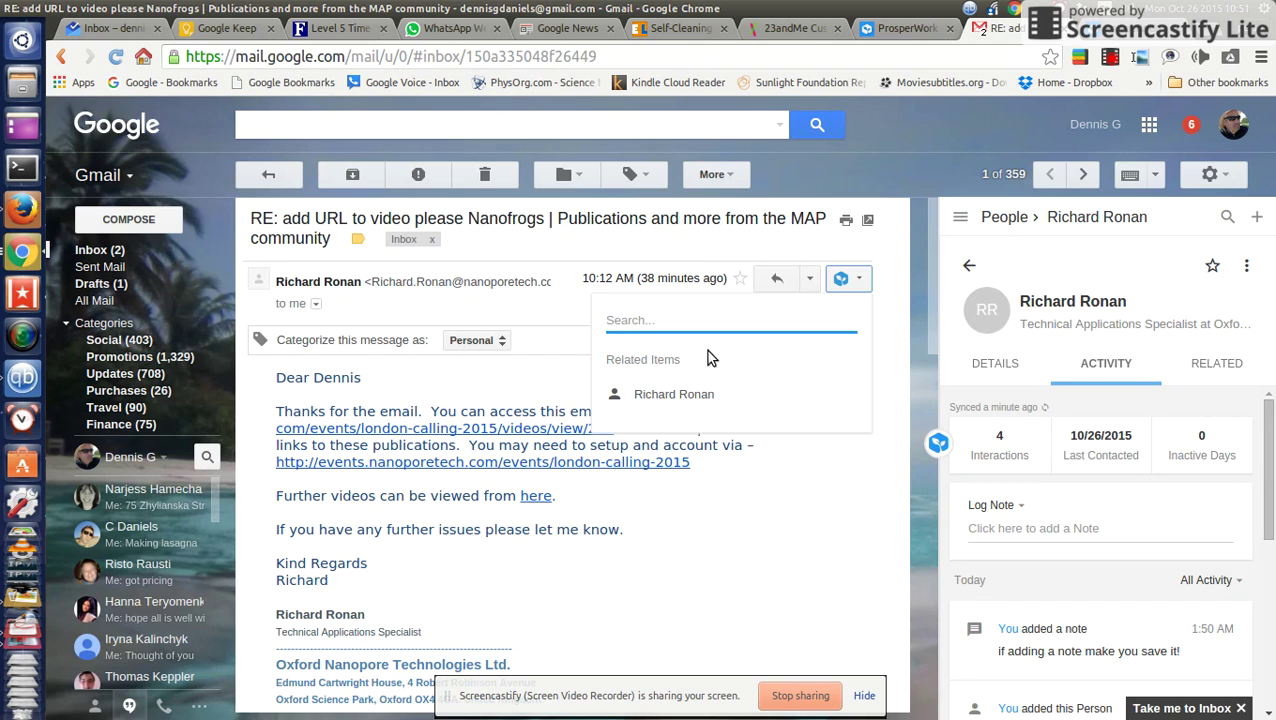
key("ctrl+shift+Tab")
Start a new project named 'test to see if it comes up as related in gmail'
left_click(314, 188)
type("test to re")
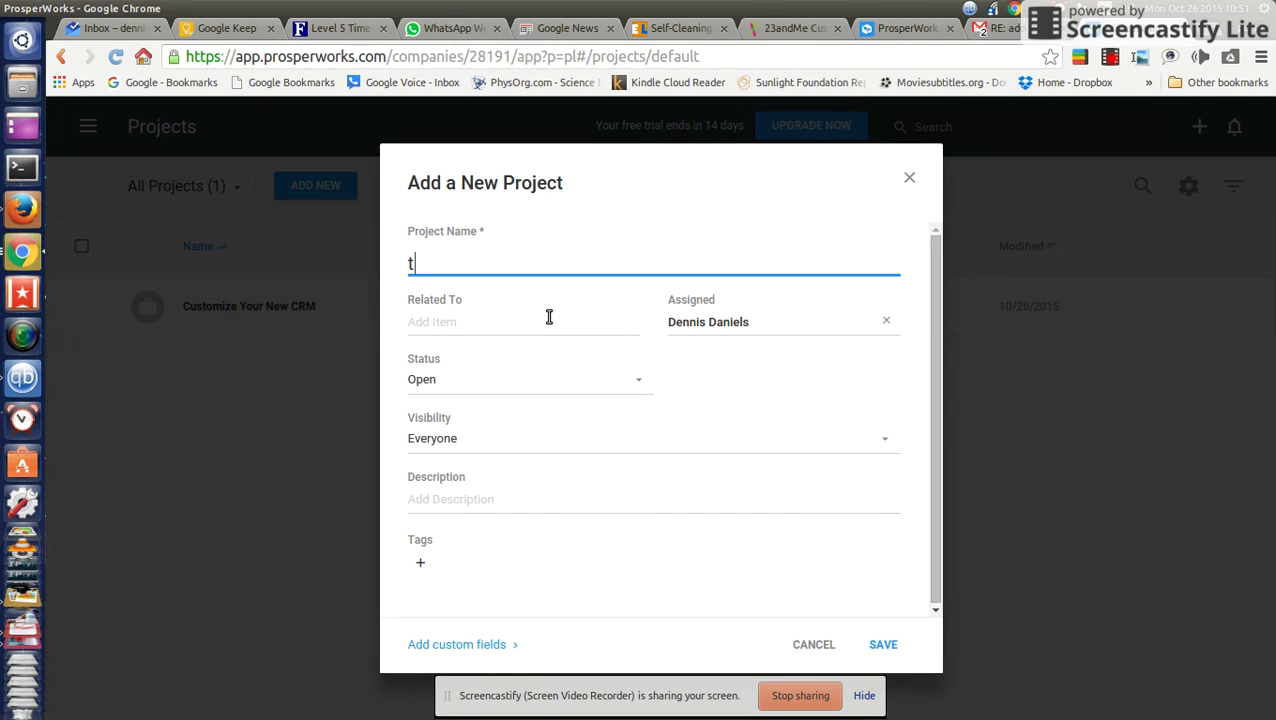
key("BackSpace")
key("BackSpace")
type("see if ic")
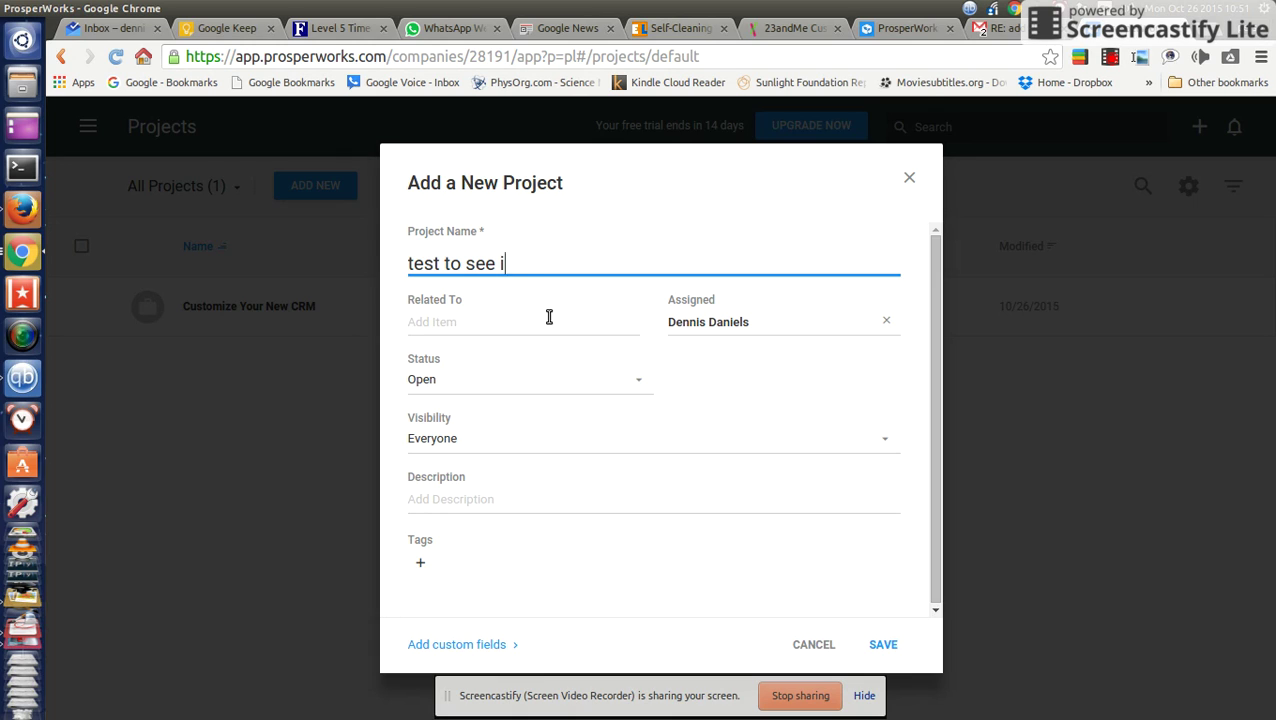
key("BackSpace")
type("t comes ua")
key("BackSpace")
type("p a")
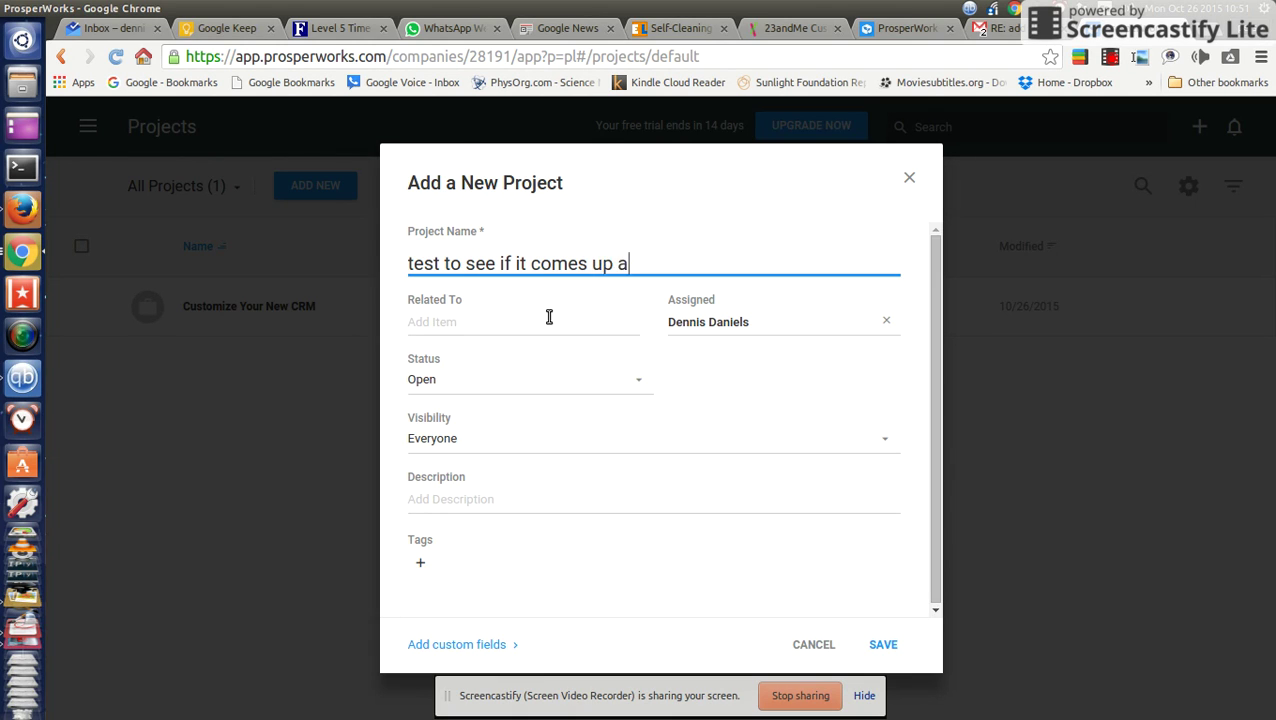
type("s related in ")
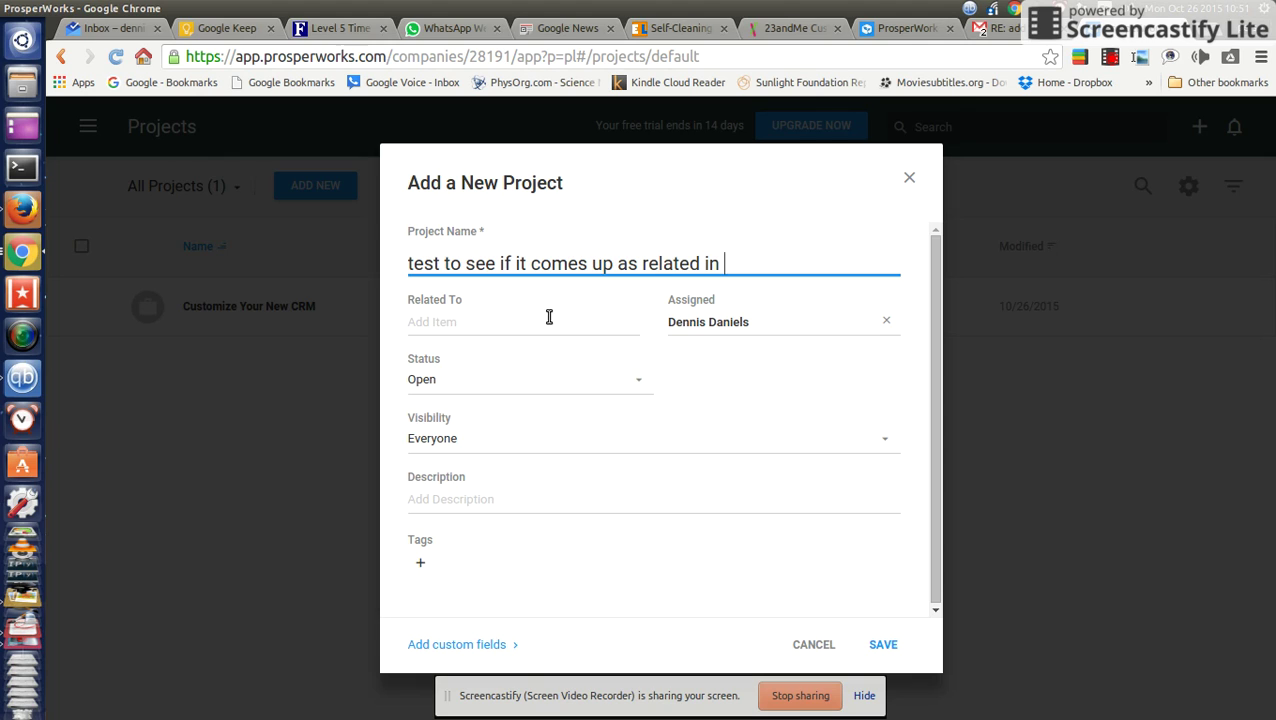
type("gmail")
Leave Related To empty, add the description 'bla bla bl', and save the project
left_click(531, 327)
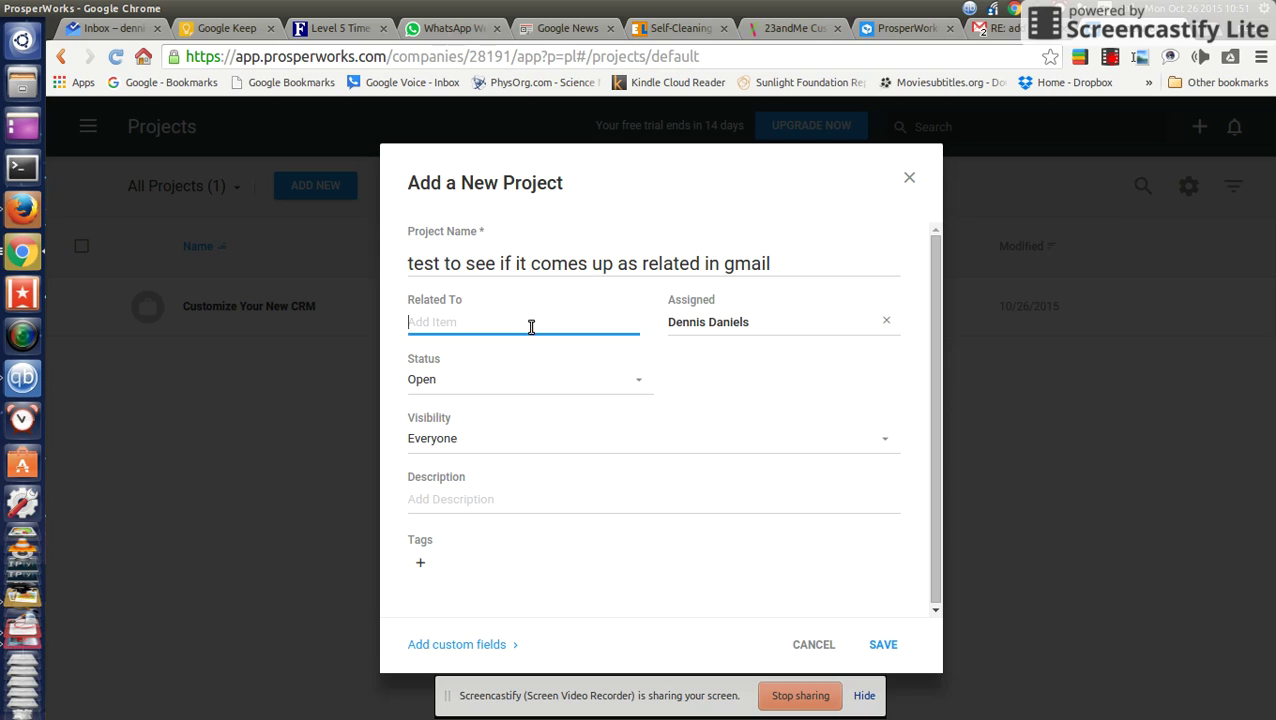
left_click_drag(409, 300, 465, 313)
left_click(471, 322)
type("gener")
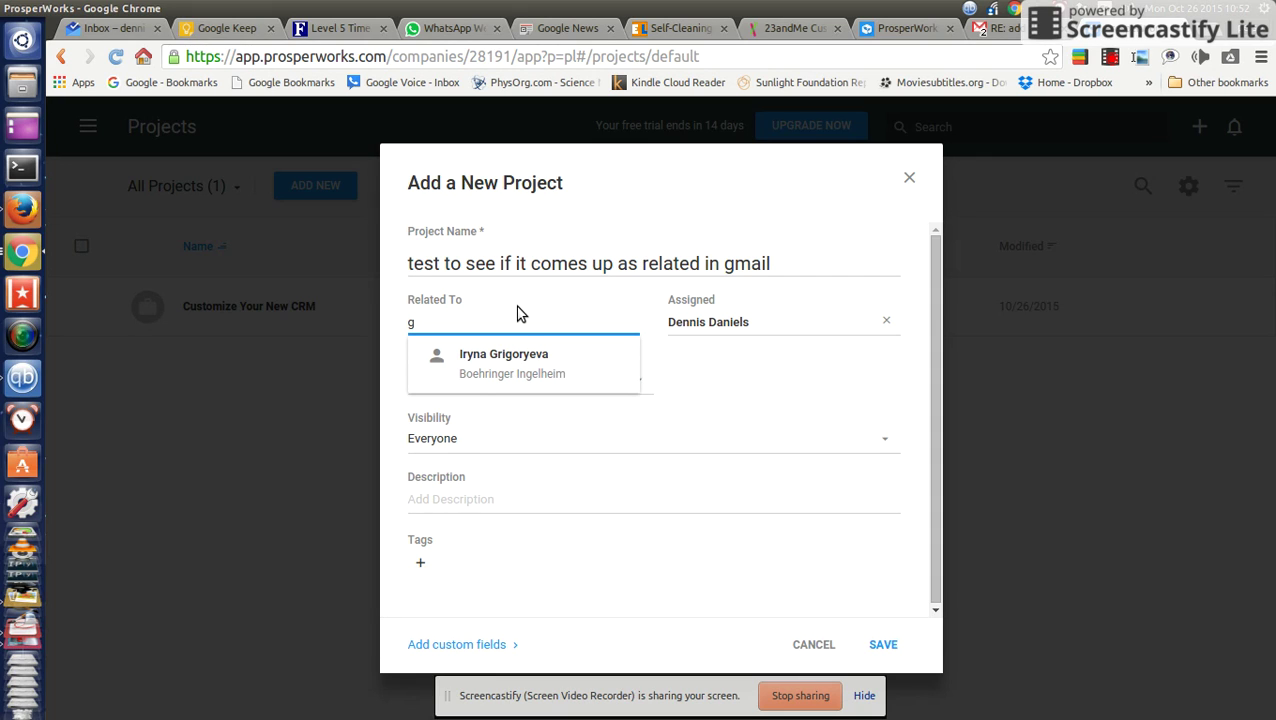
key("BackSpace")
left_click(458, 507)
type("bla")
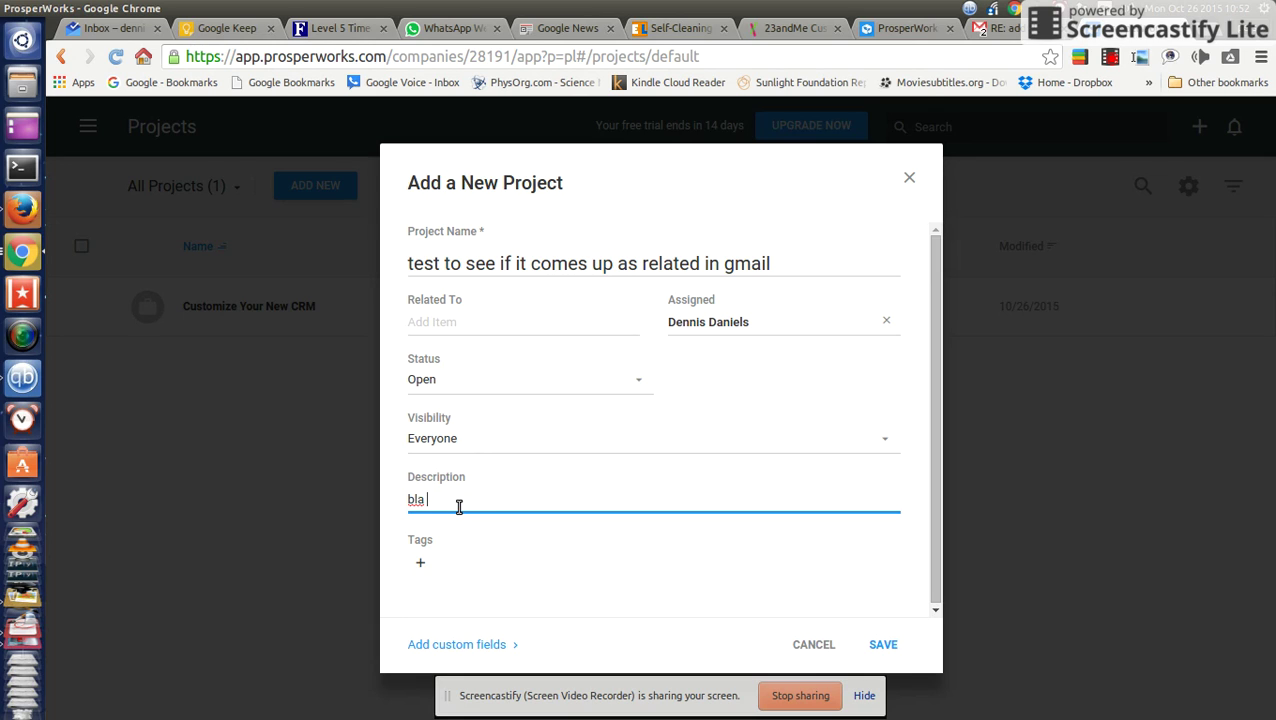
type(" bla bla")
left_click(883, 646)
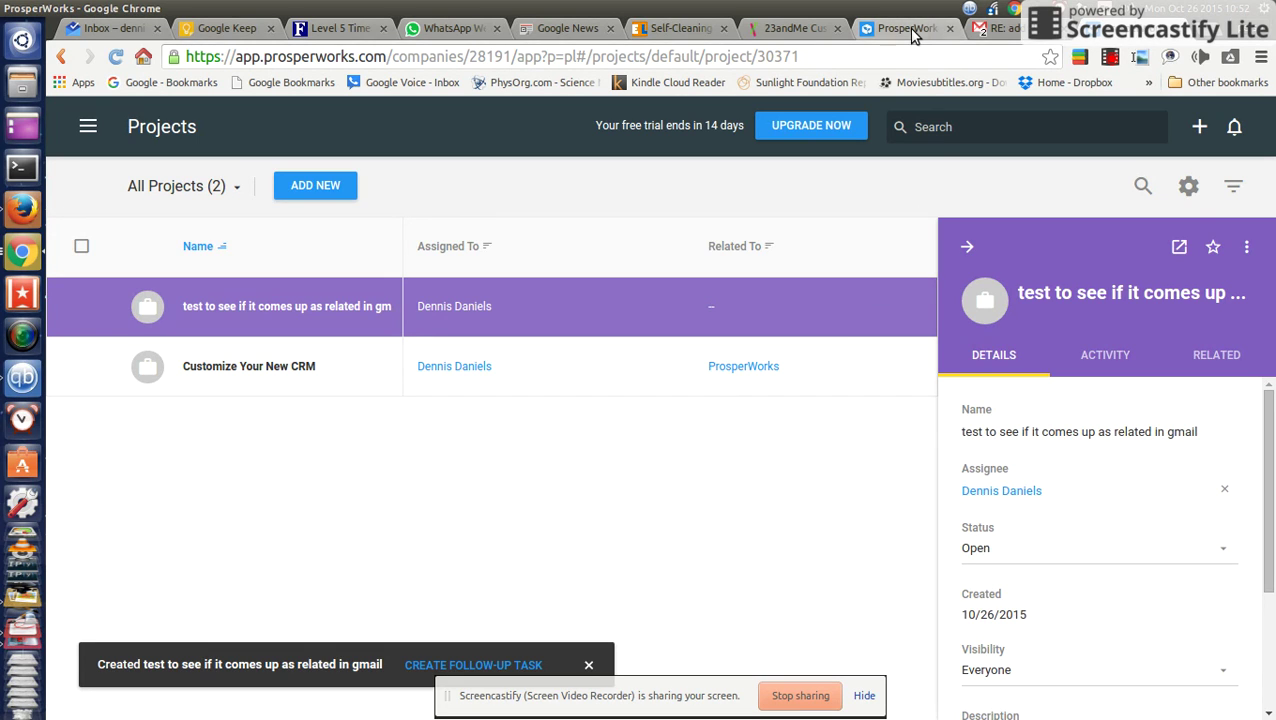
In Gmail, close Related Items, reload with F5, and toggle the ProsperWorks sidebar off and on
left_click(995, 28)
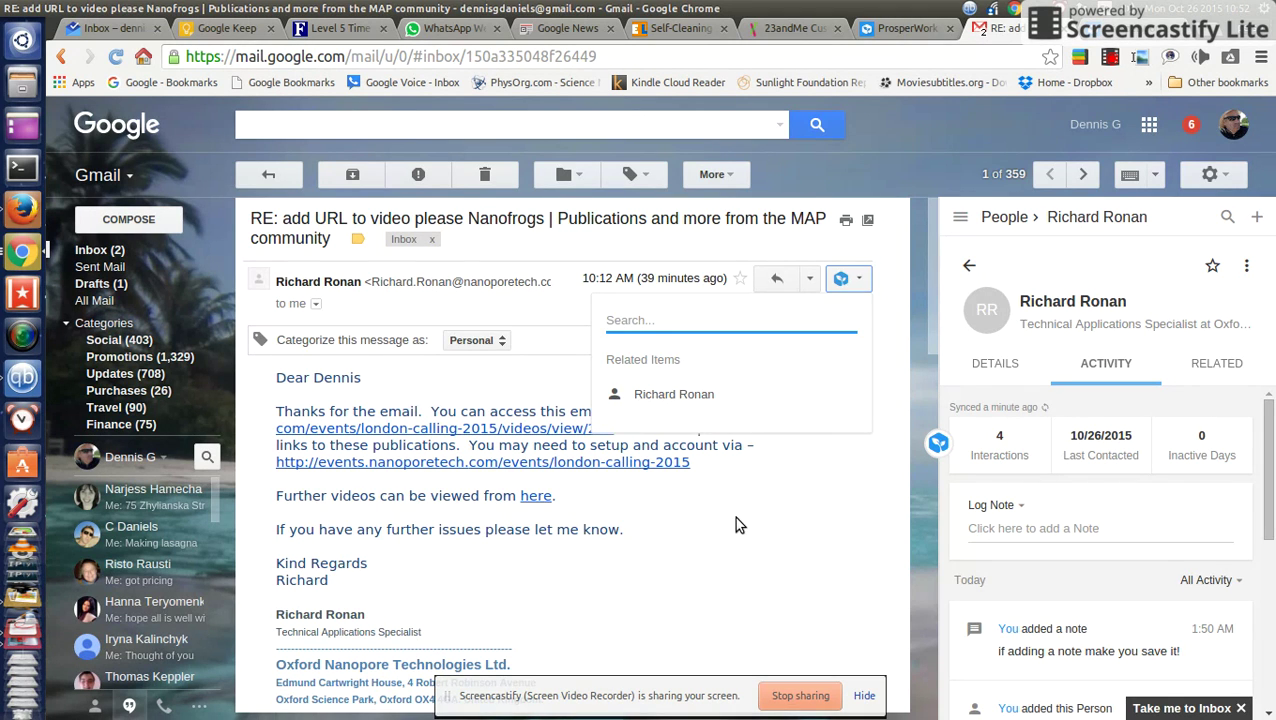
left_click(784, 500)
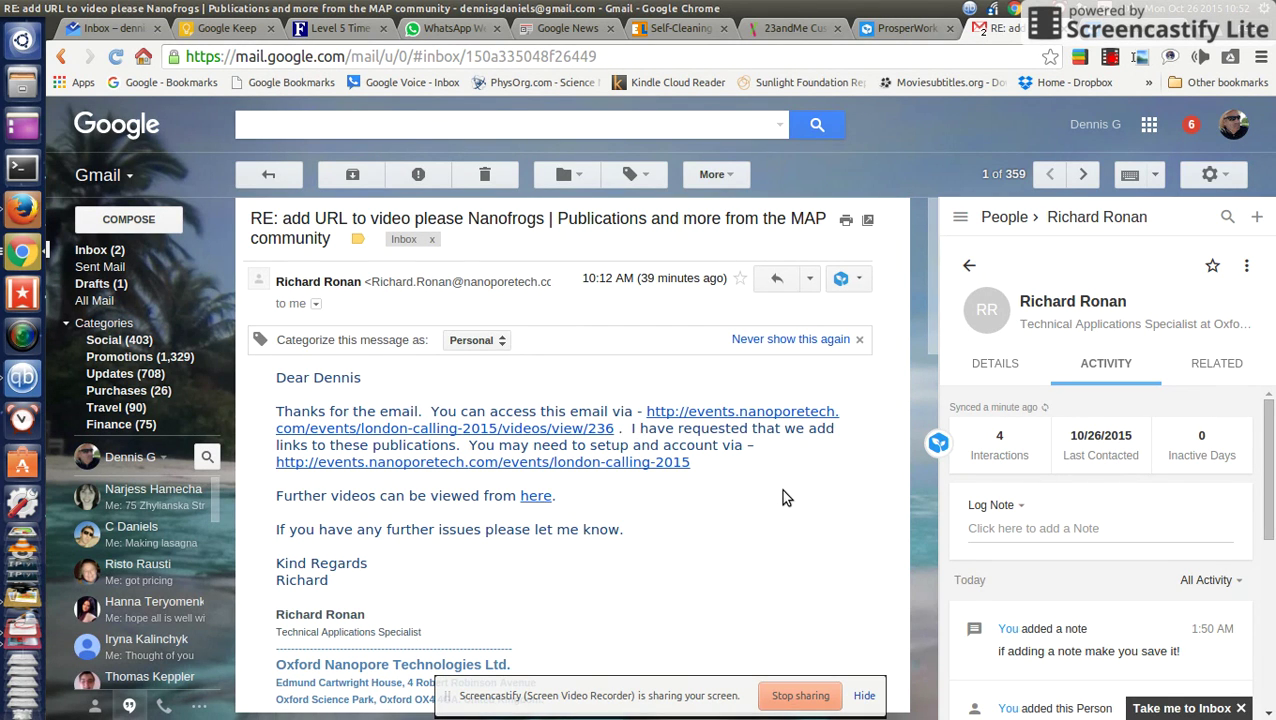
key("F5")
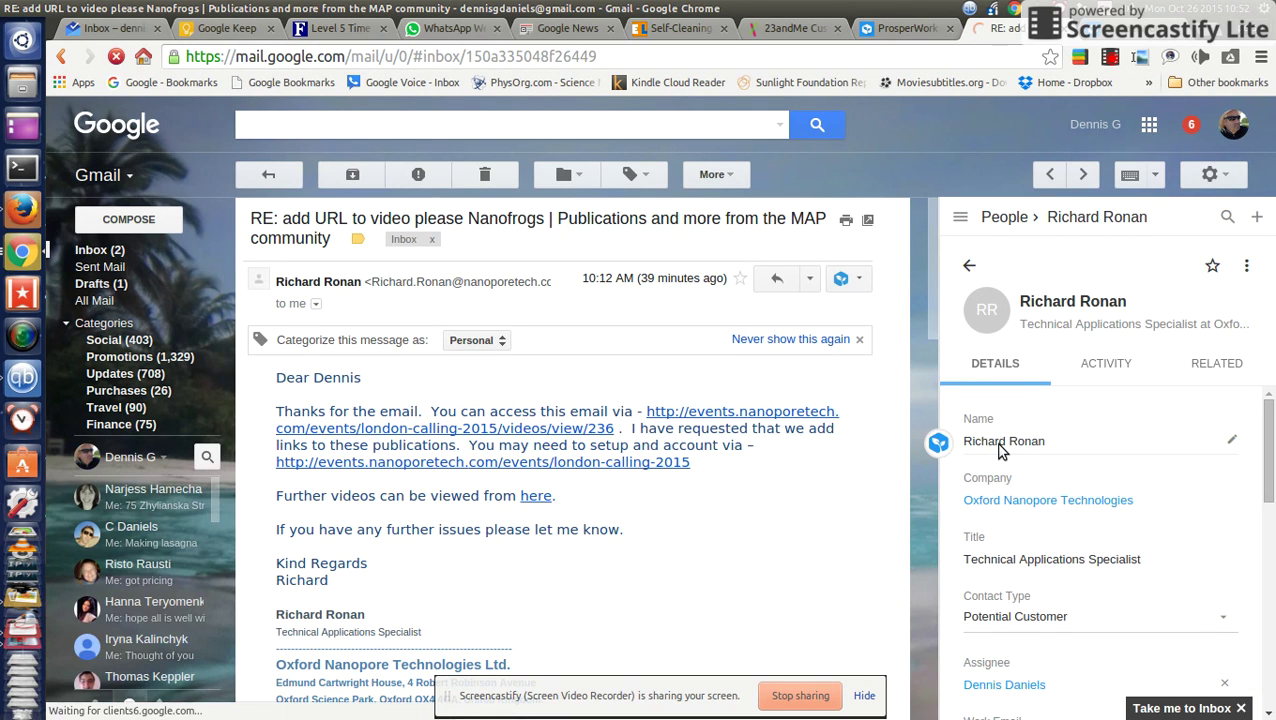
left_click(938, 444)
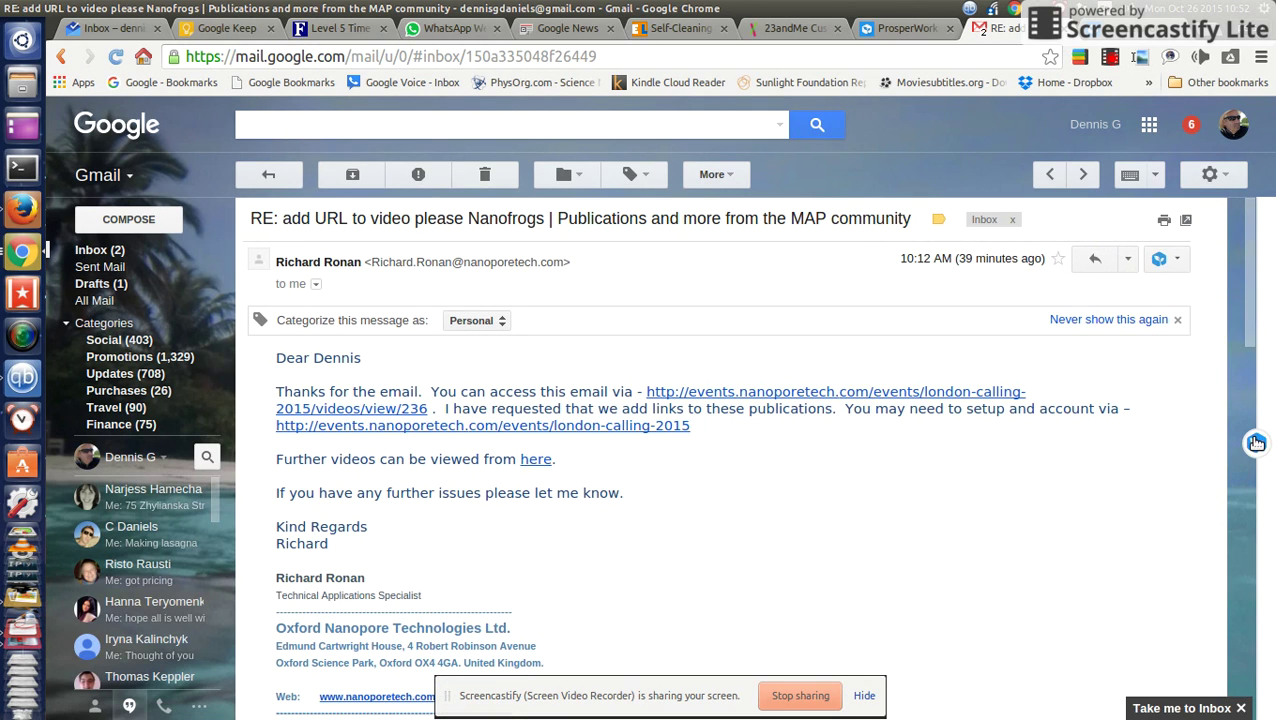
left_click(1240, 440)
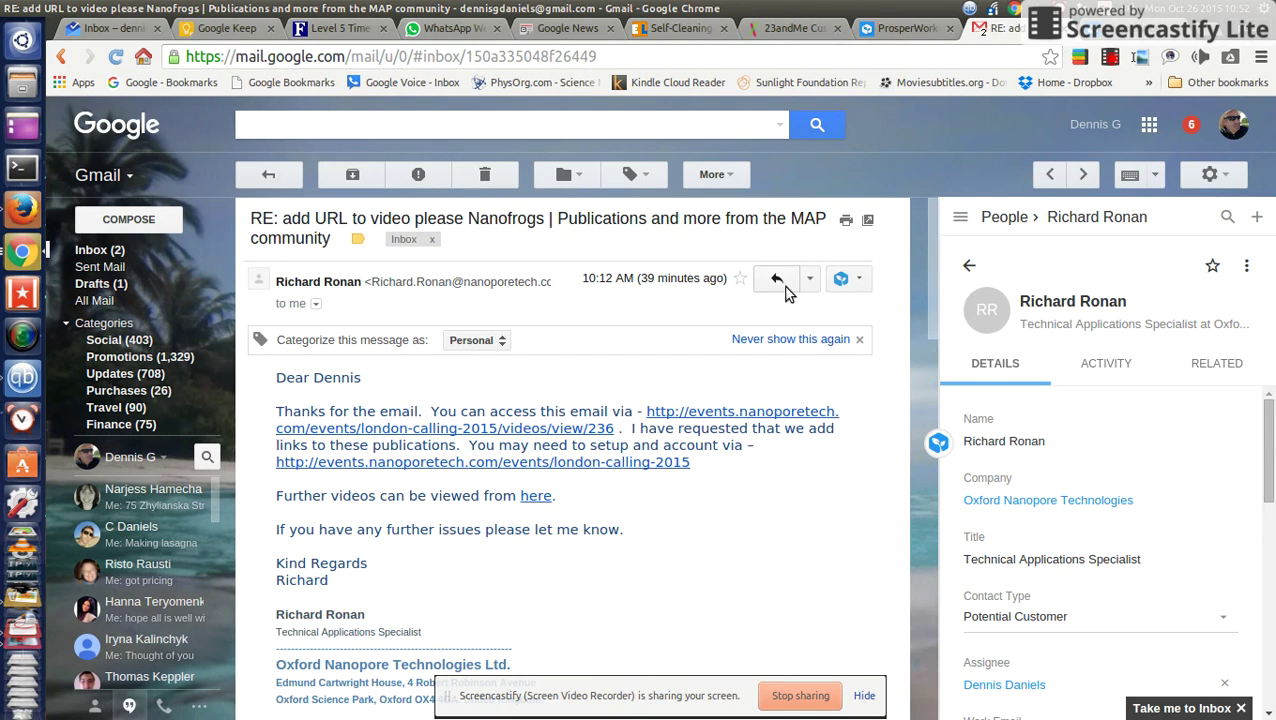